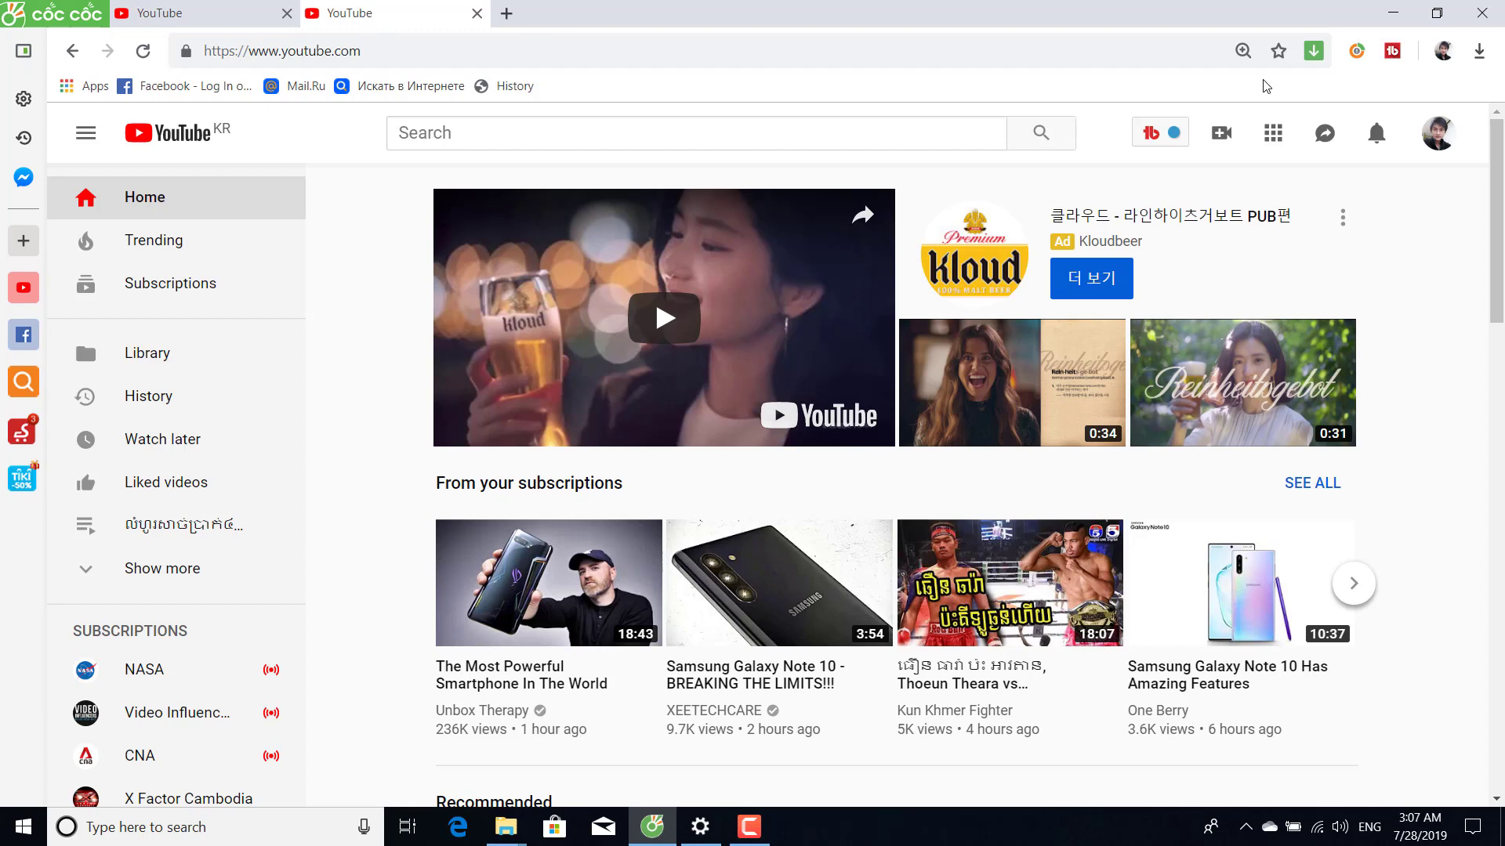
Switch to the Creator Studio edit page of the Adsense and Address video and review its information and basic settings.
click(255, 11)
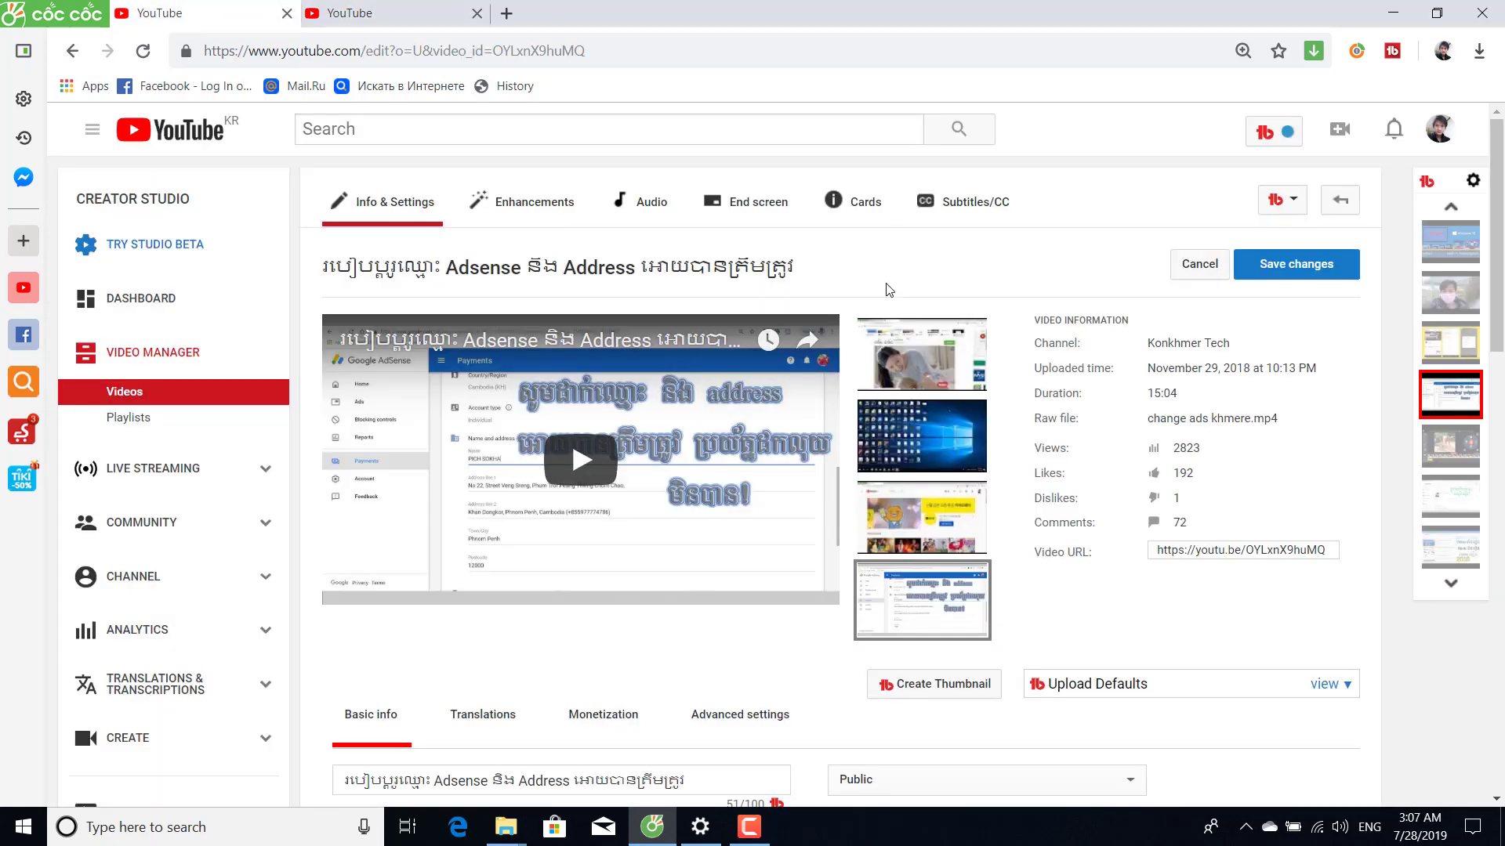
scroll(888, 290, down, 5)
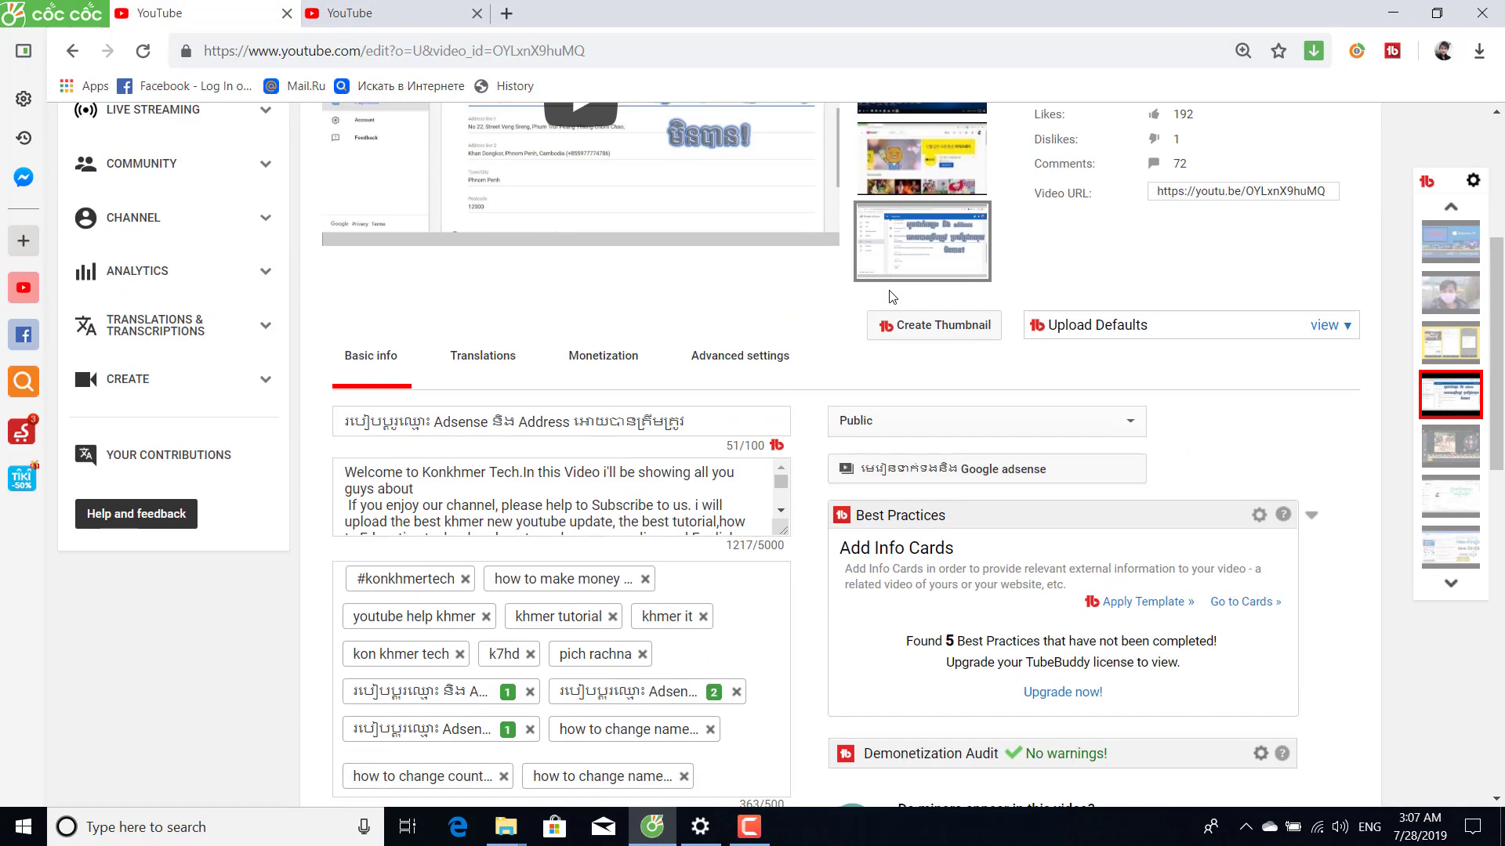
scroll(889, 296, down, 5)
scroll(889, 296, up, 10)
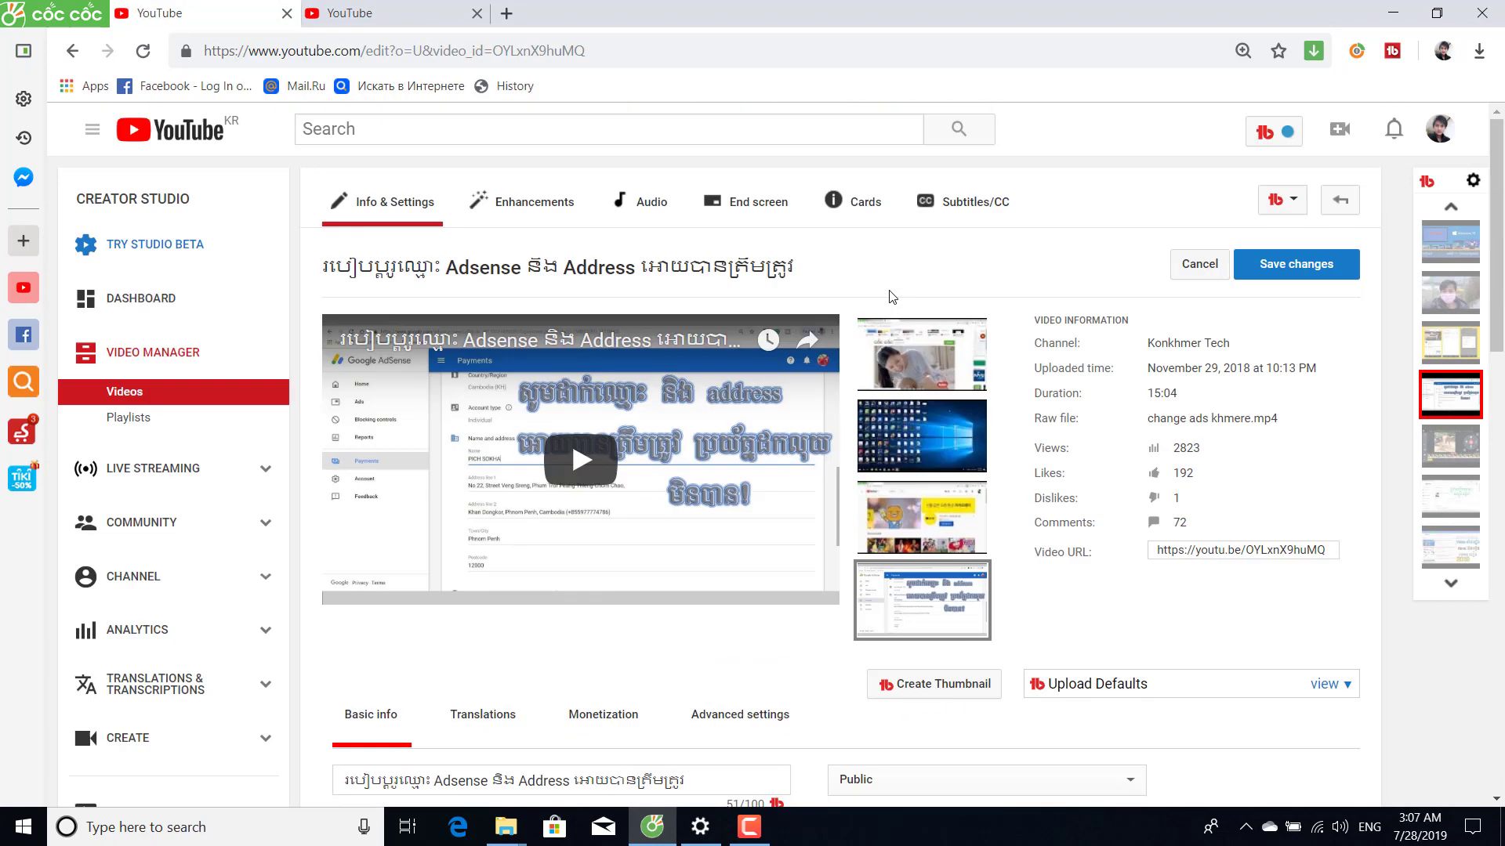
scroll(908, 557, down, 5)
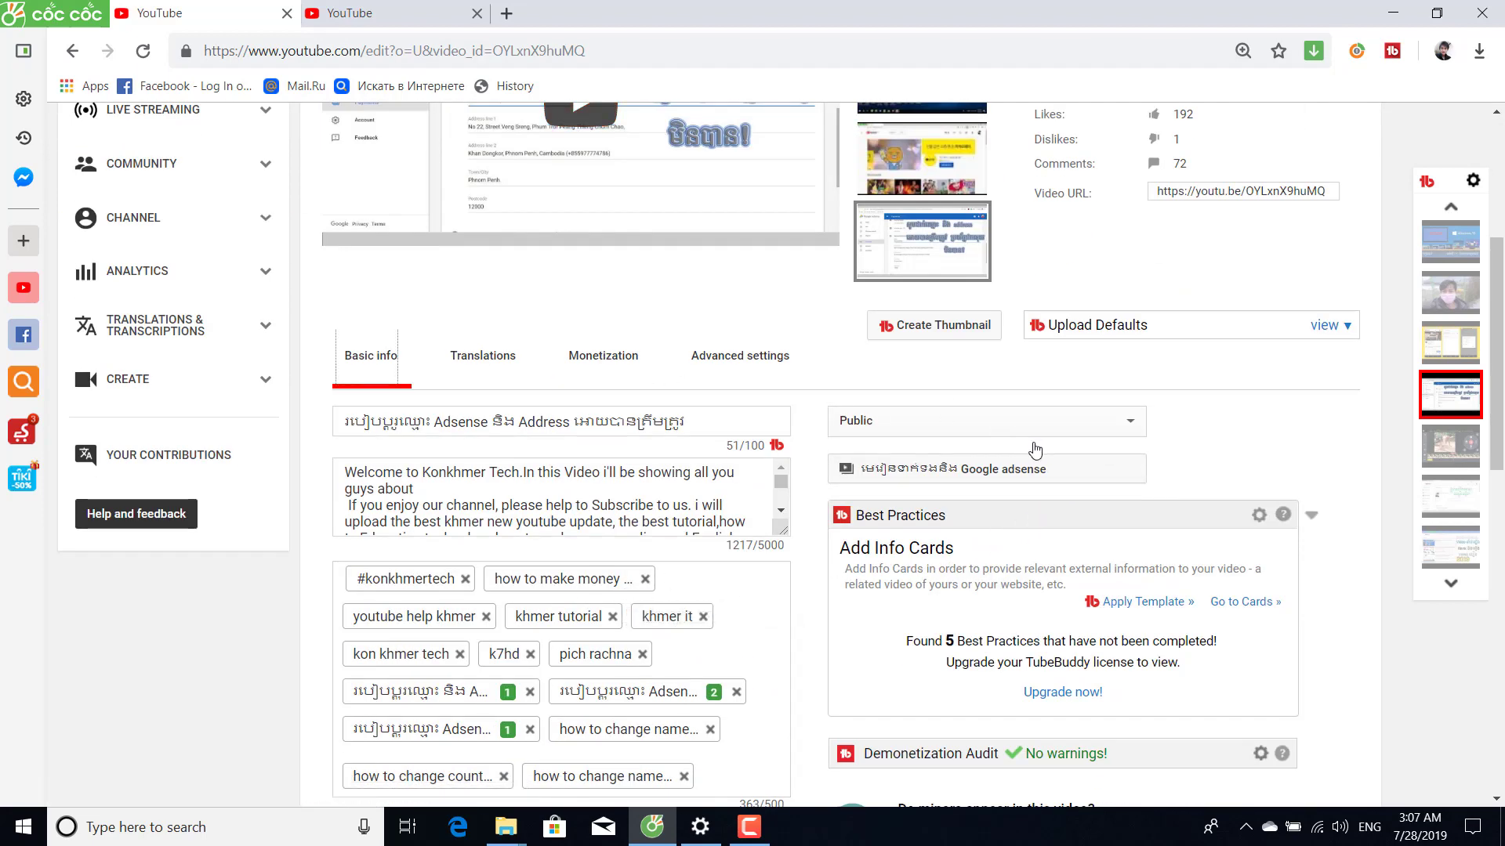
Enlarge the video's edit page and open its monetization settings to show the ad formats and ad breaks.
key(ctrl+plus)
key(ctrl+plus)
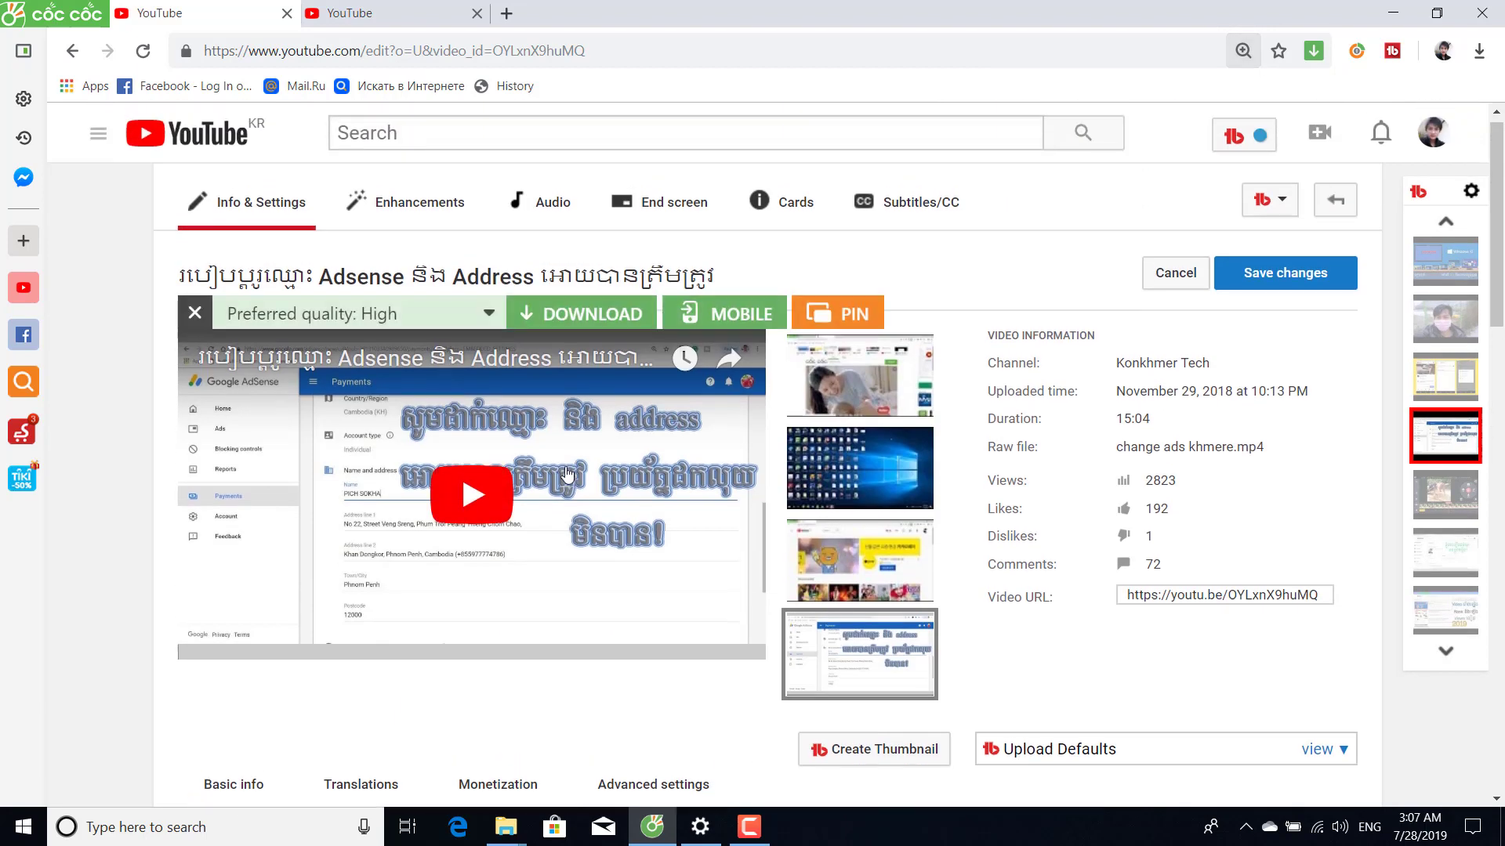
scroll(1025, 488, down, 4)
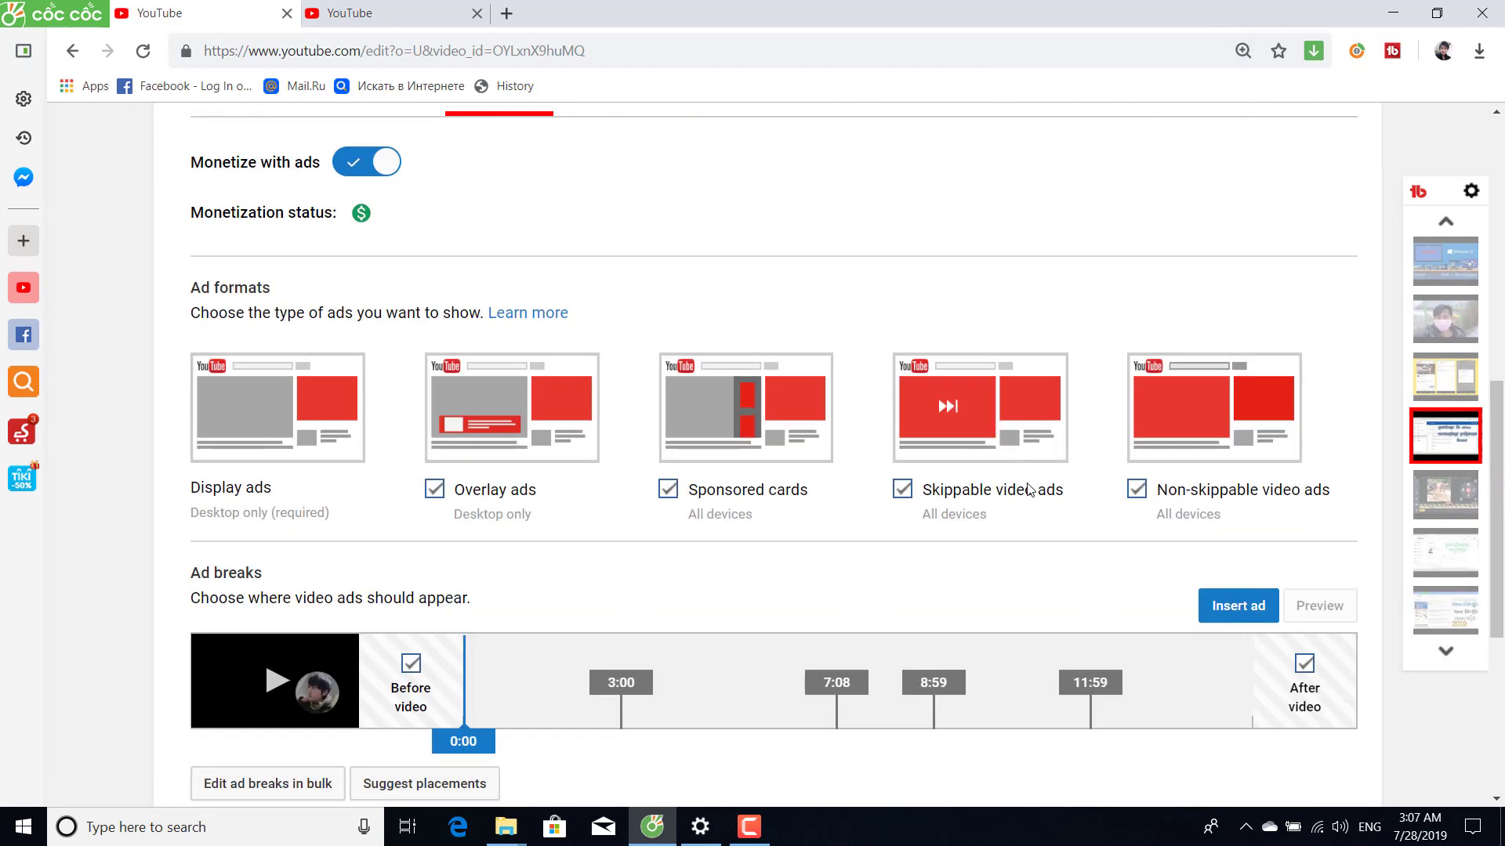
scroll(1023, 489, down, 4)
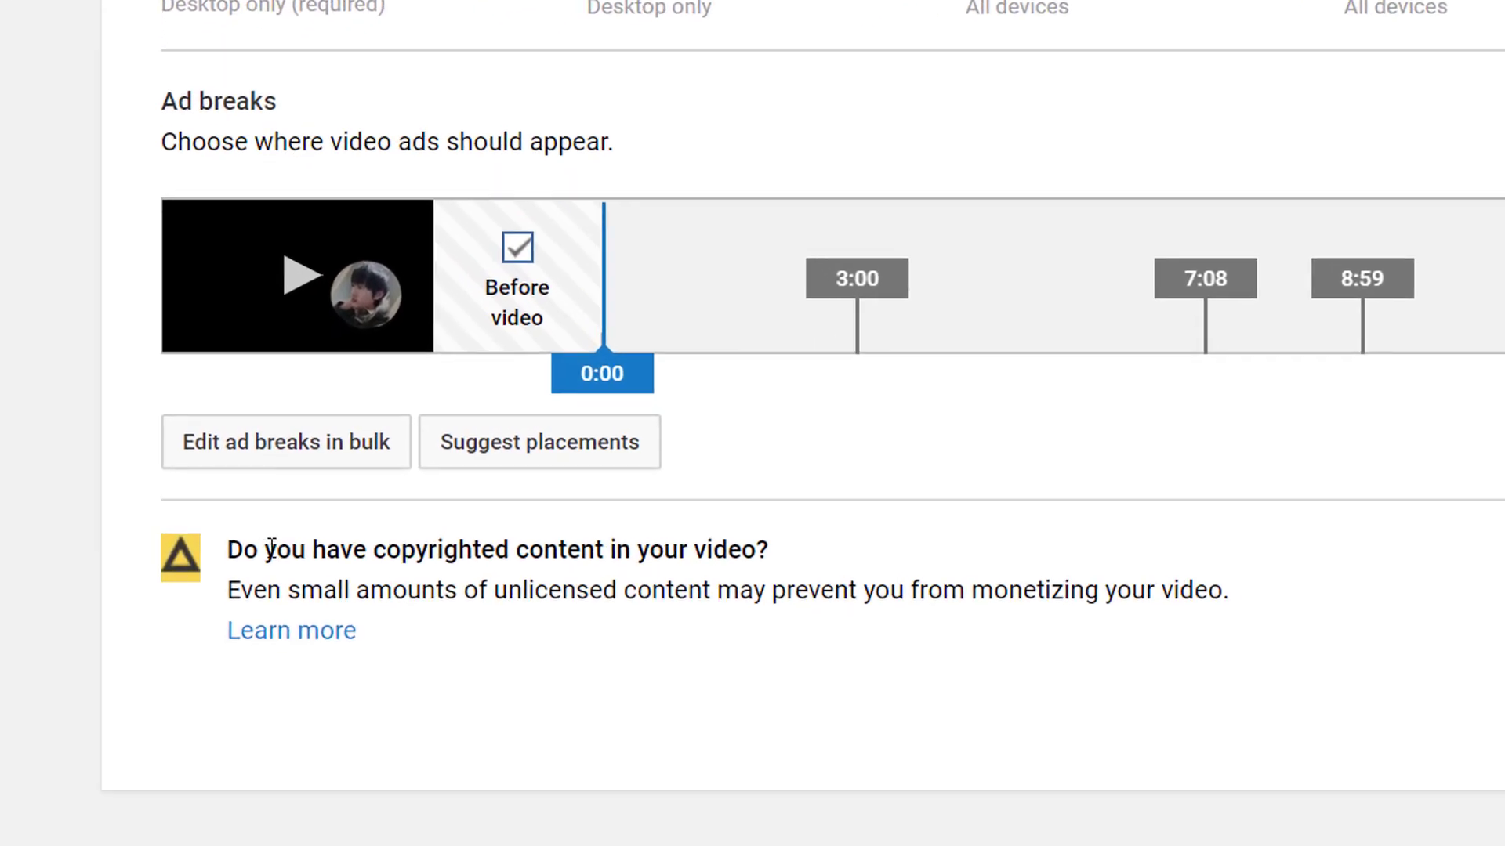
Read the copyrighted-content notice beneath the ad breaks, highlighting its heading and its sentence about unlicensed content.
drag(227, 549, 792, 554)
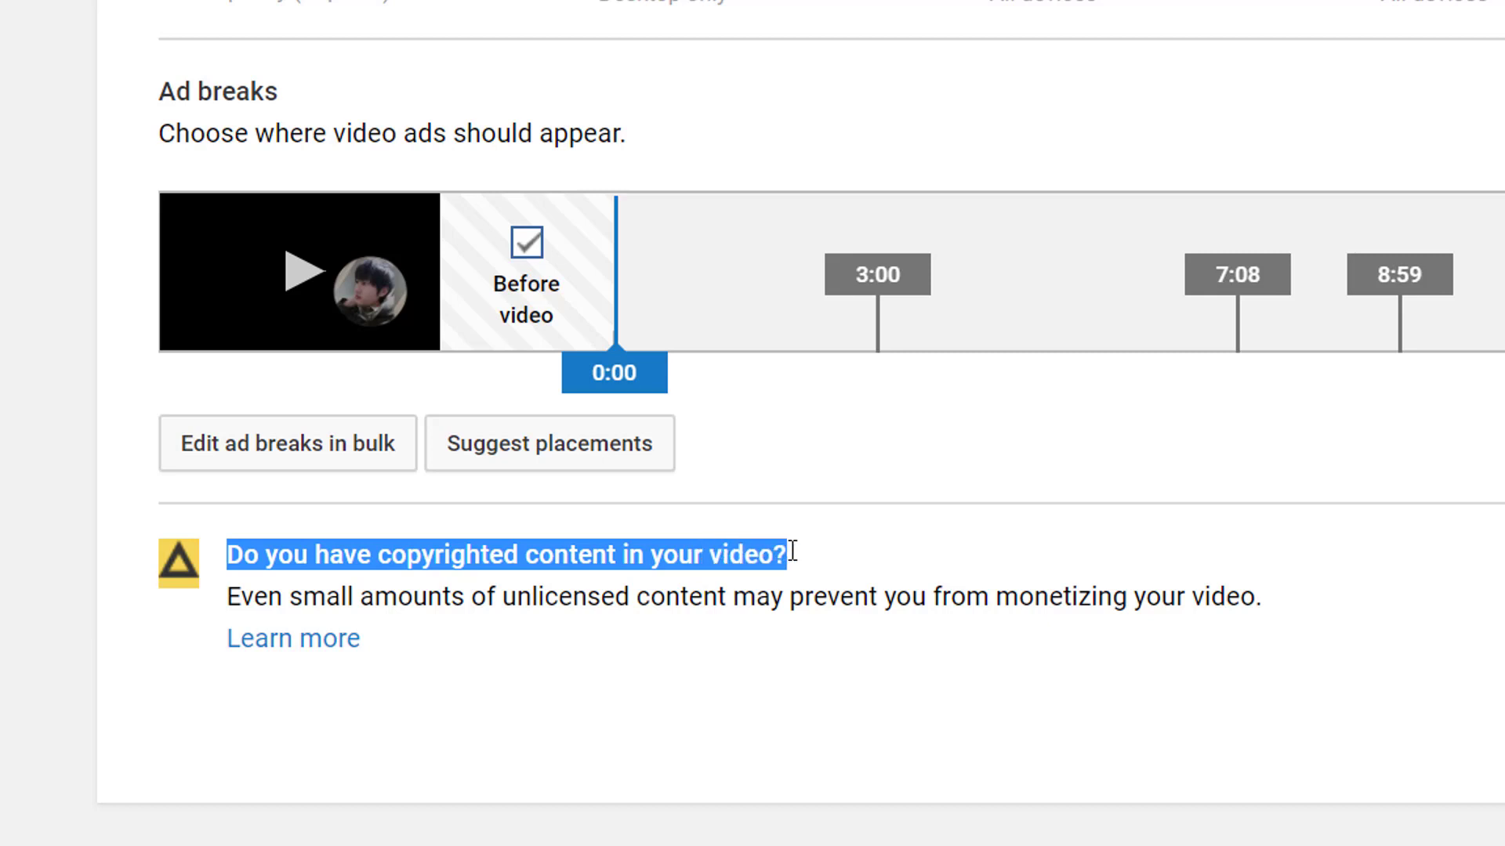
click(840, 545)
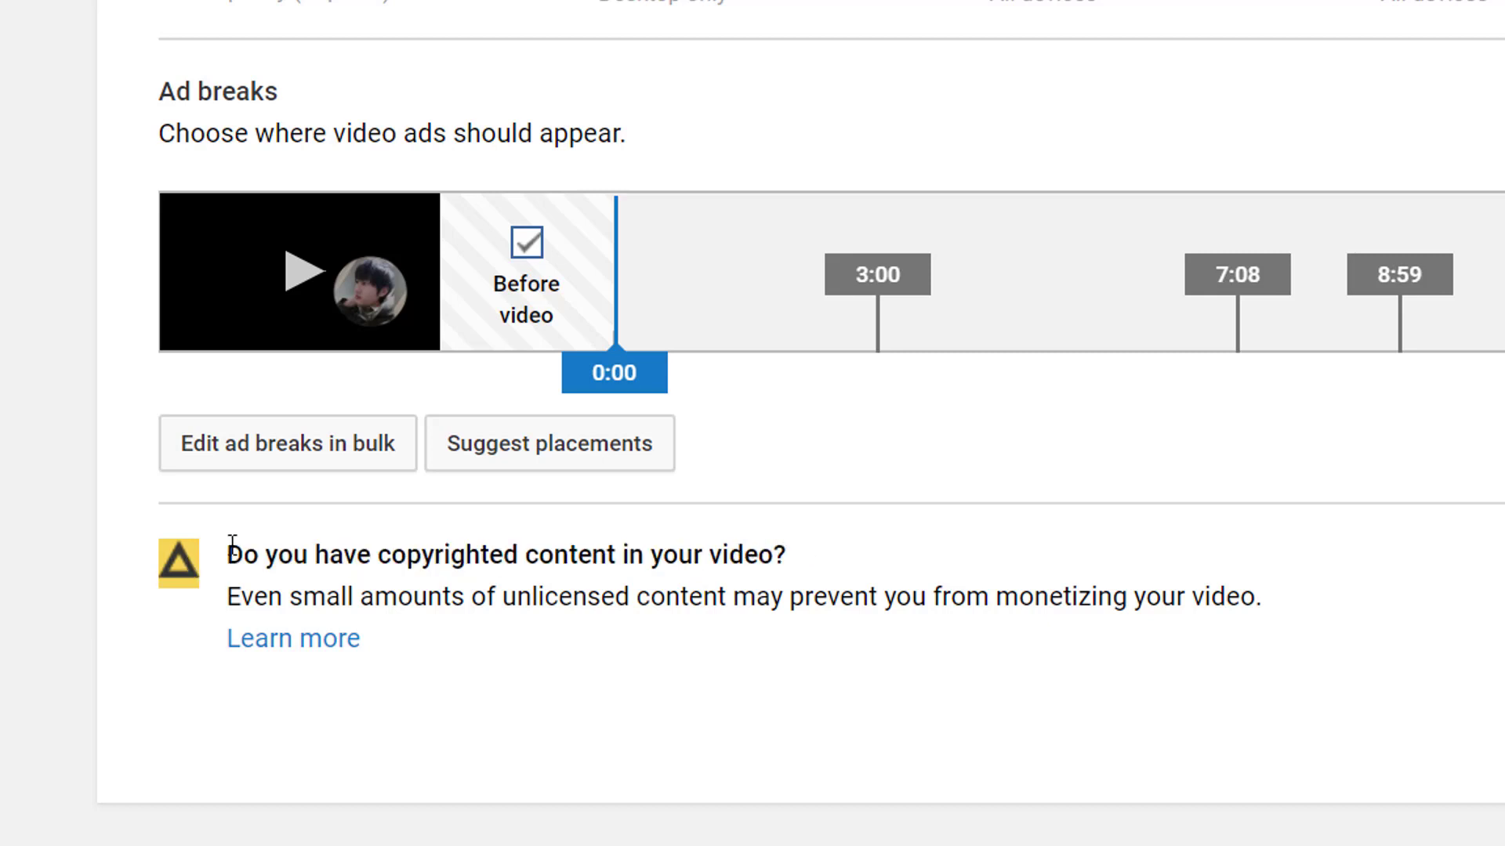
drag(229, 552, 1108, 580)
click(839, 543)
drag(227, 554, 710, 541)
click(851, 546)
scroll(924, 619, up, 6)
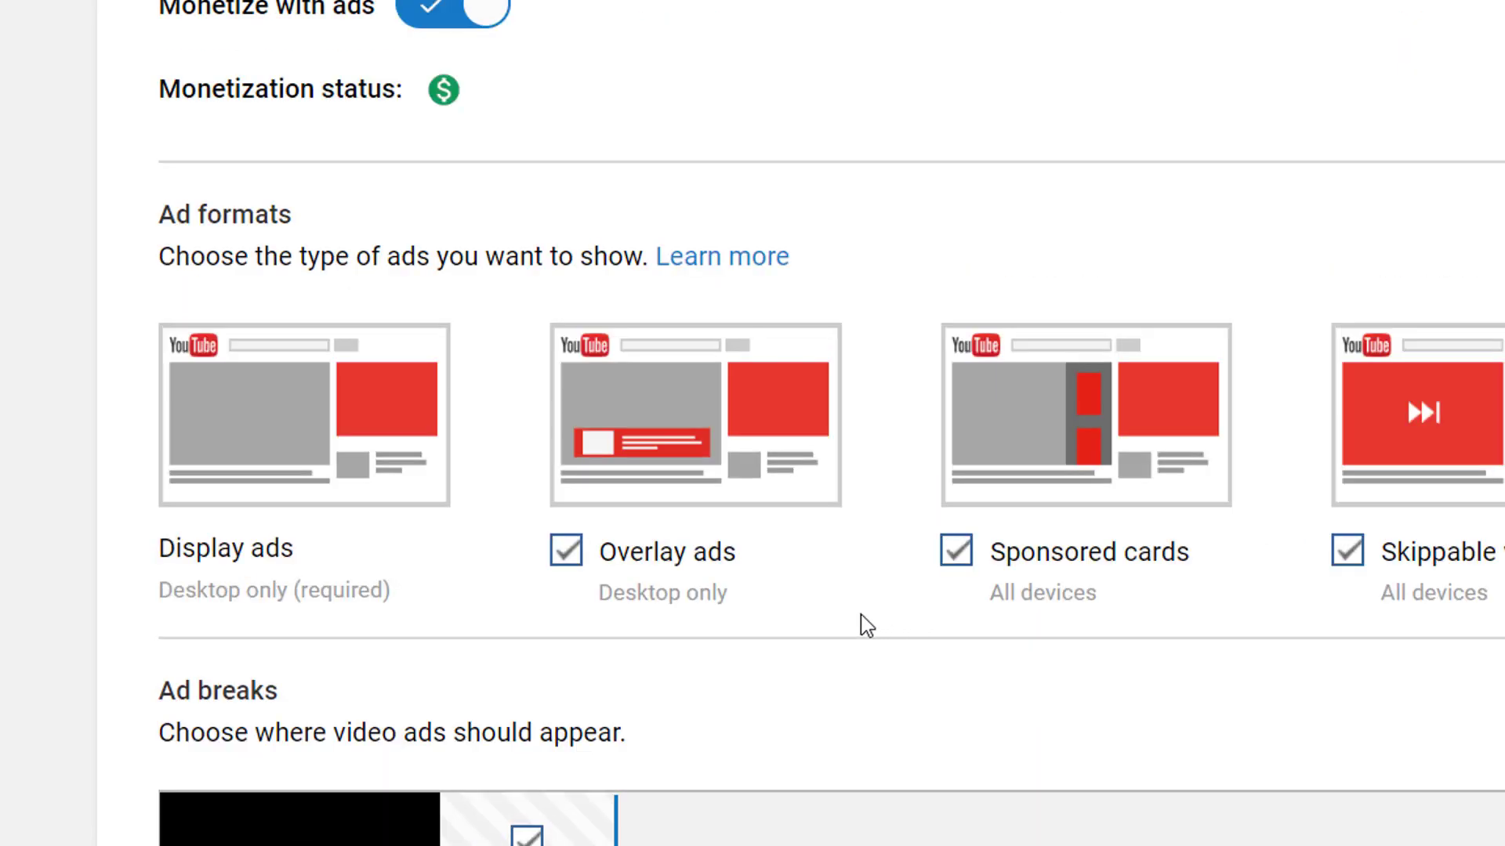
scroll(862, 625, down, 6)
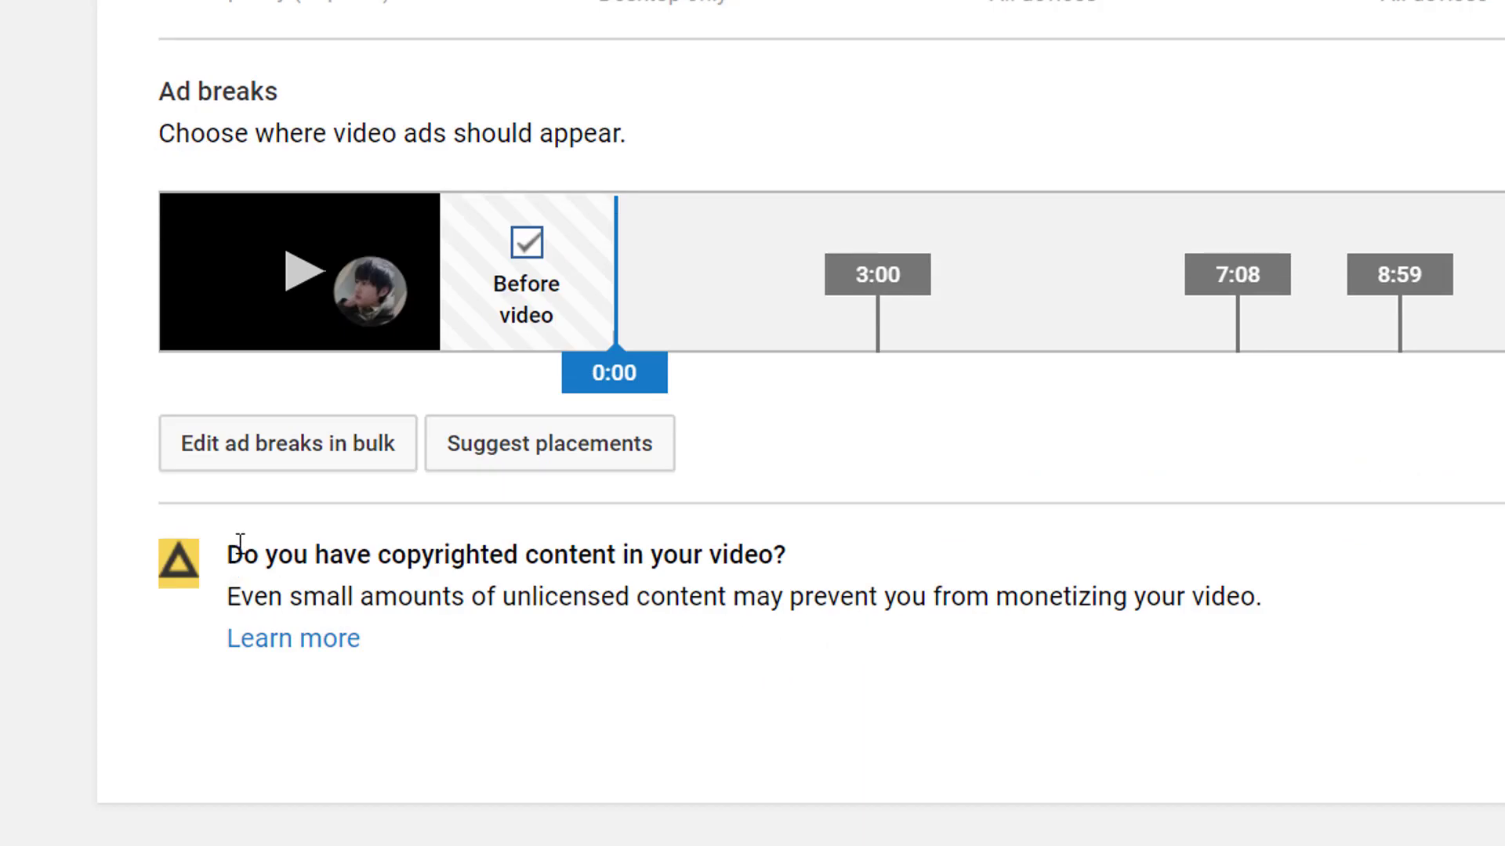
drag(228, 541, 464, 645)
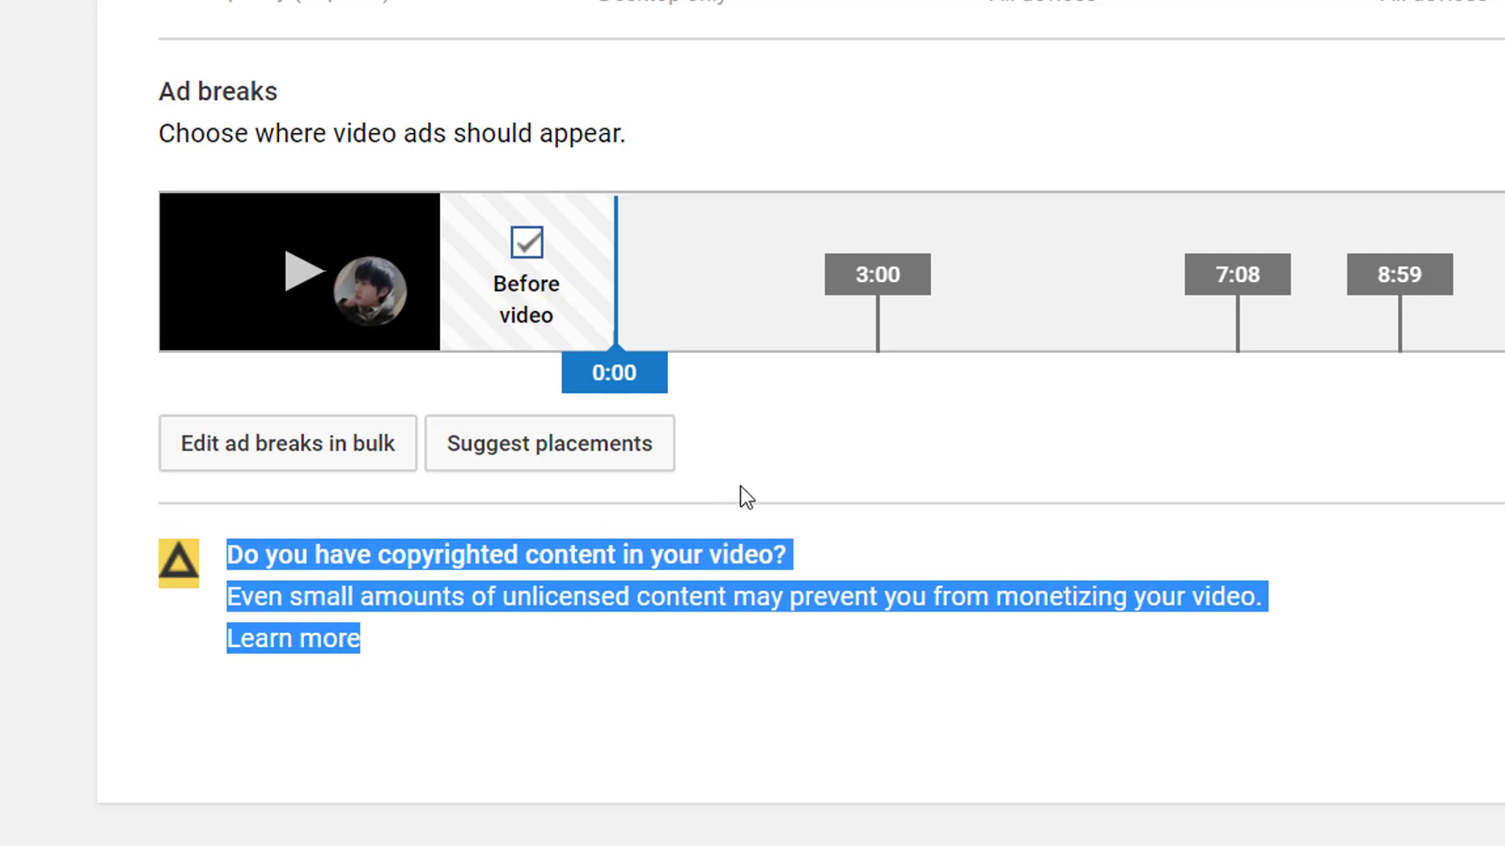
click(902, 531)
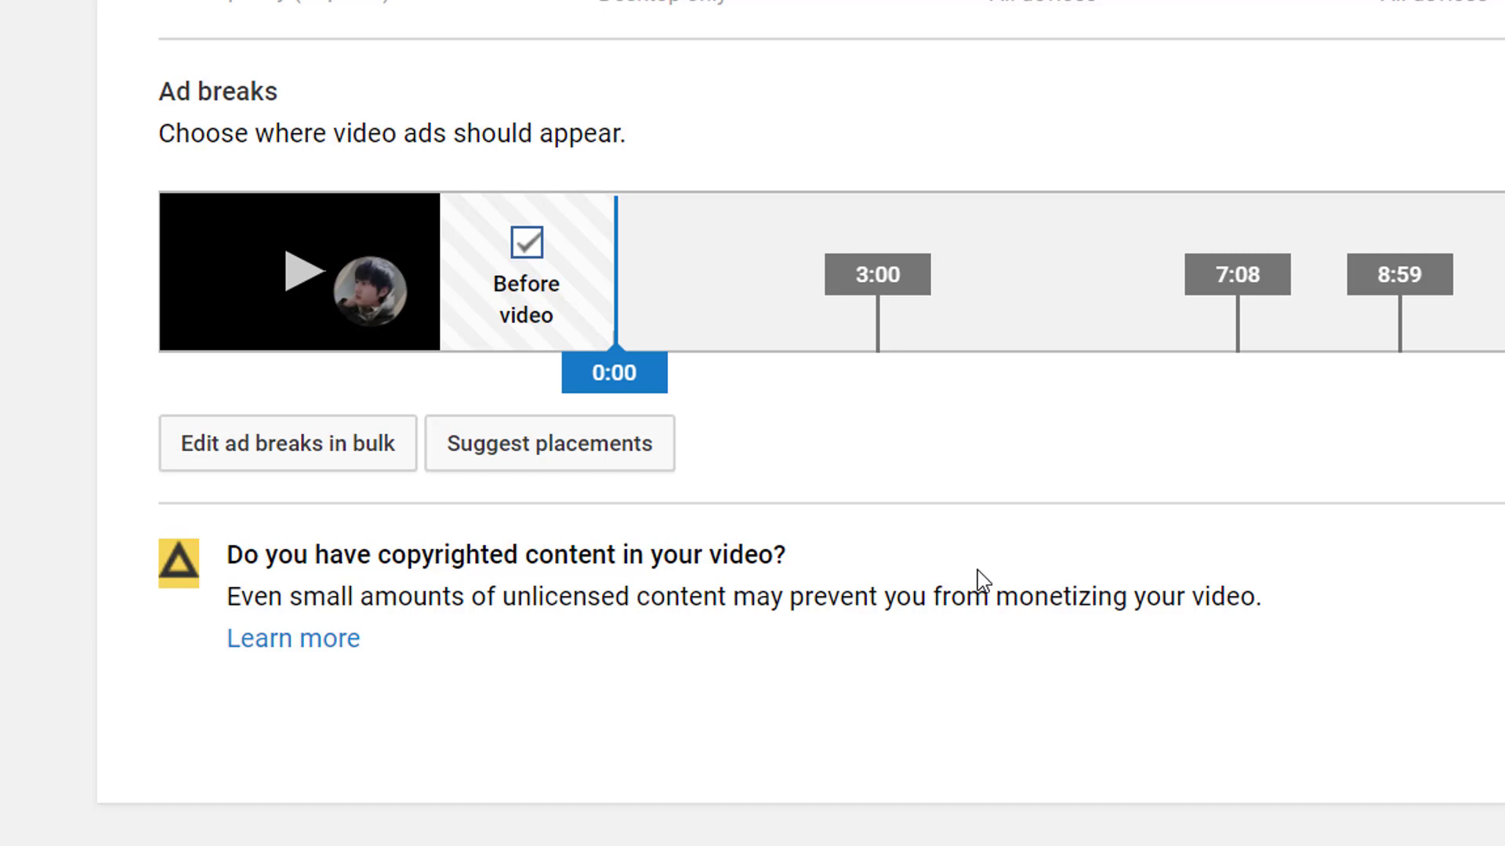
drag(226, 596, 615, 597)
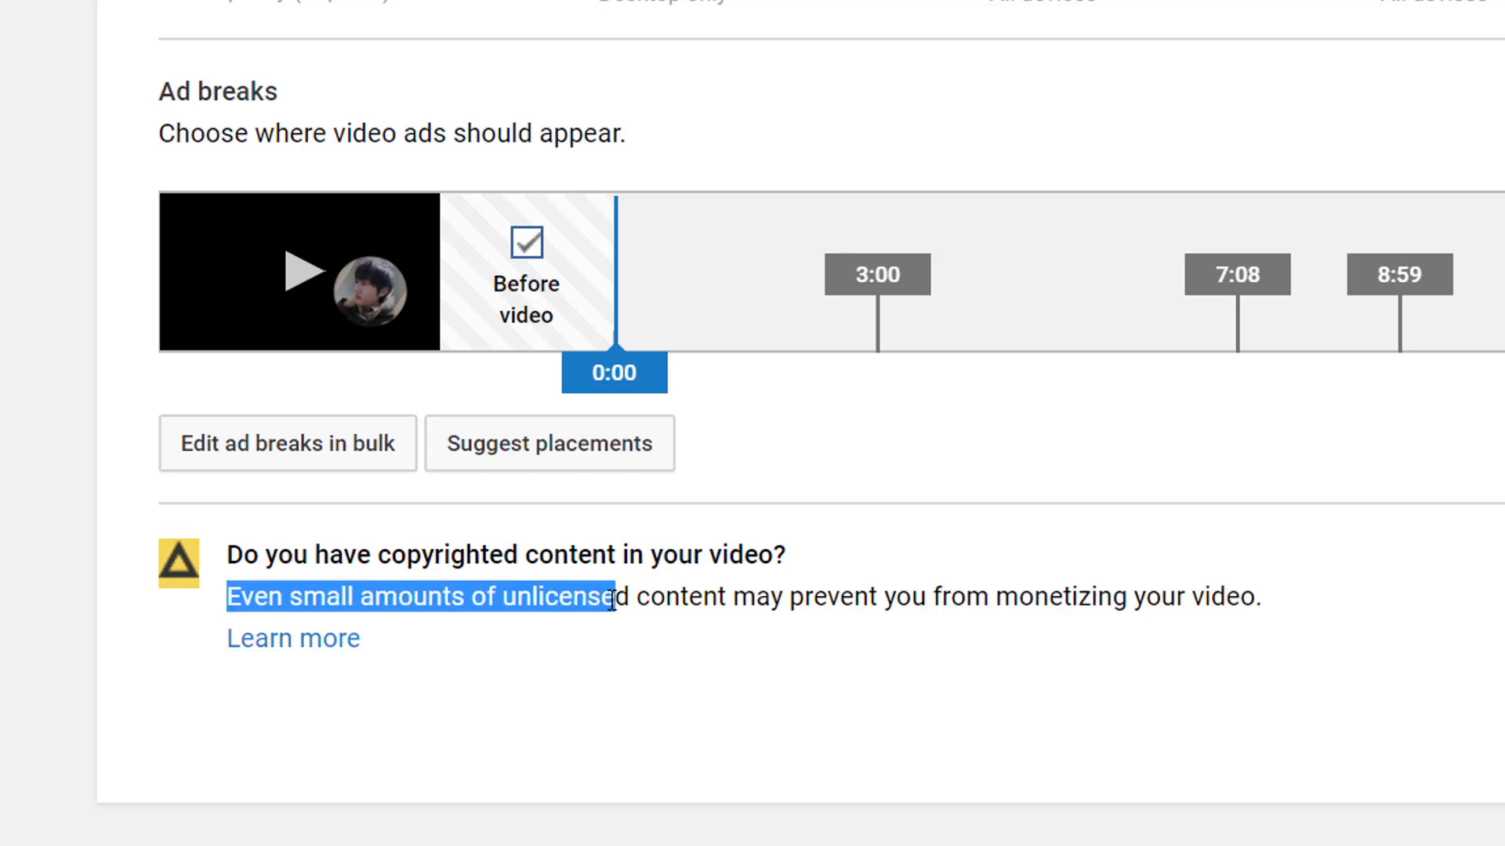
click(910, 531)
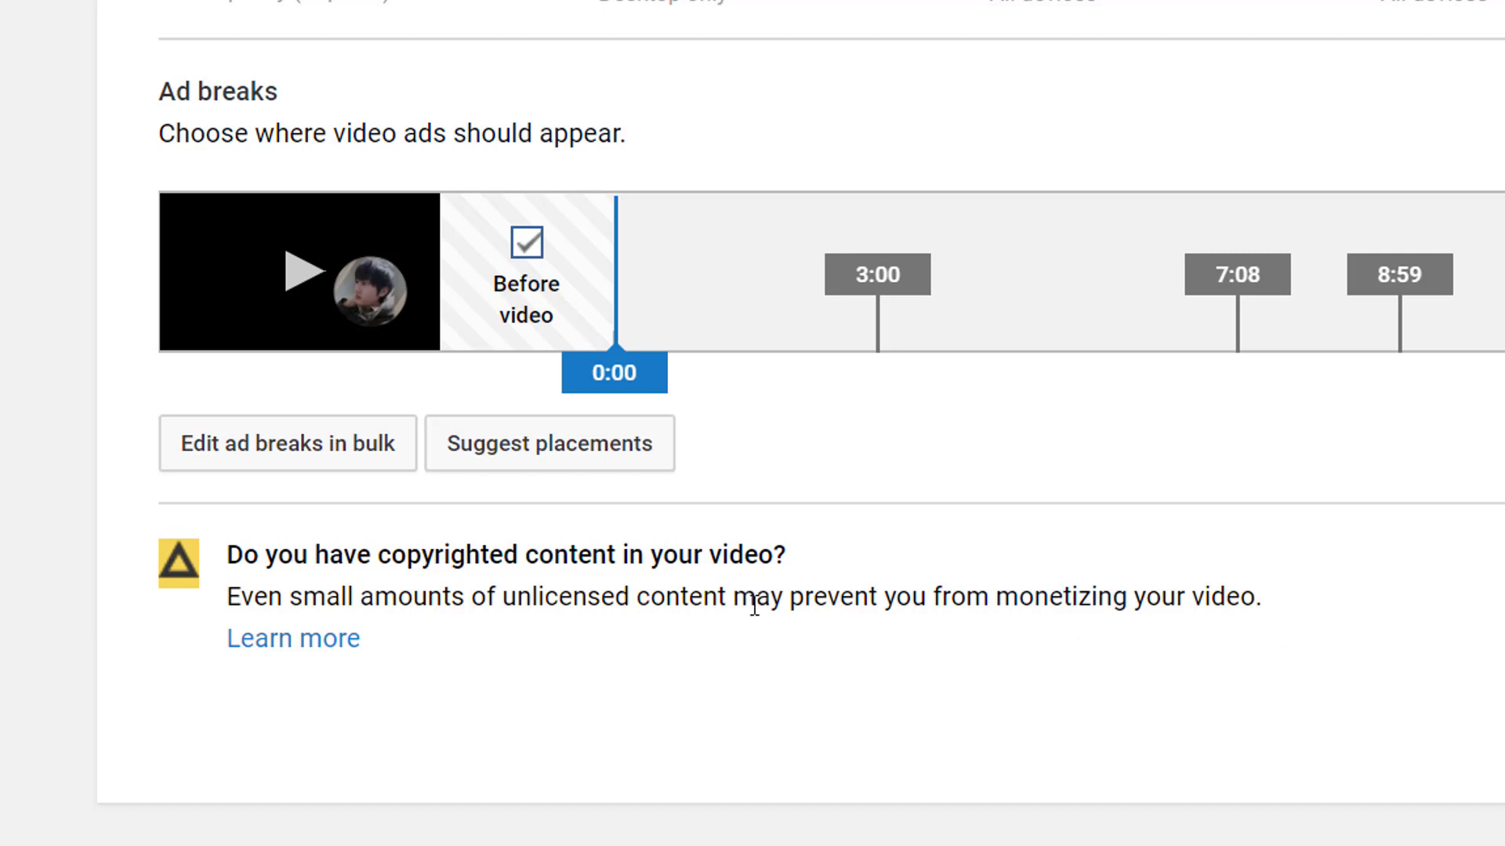
drag(227, 554, 558, 639)
click(558, 639)
scroll(1368, 619, up, 5)
scroll(1369, 639, down, 5)
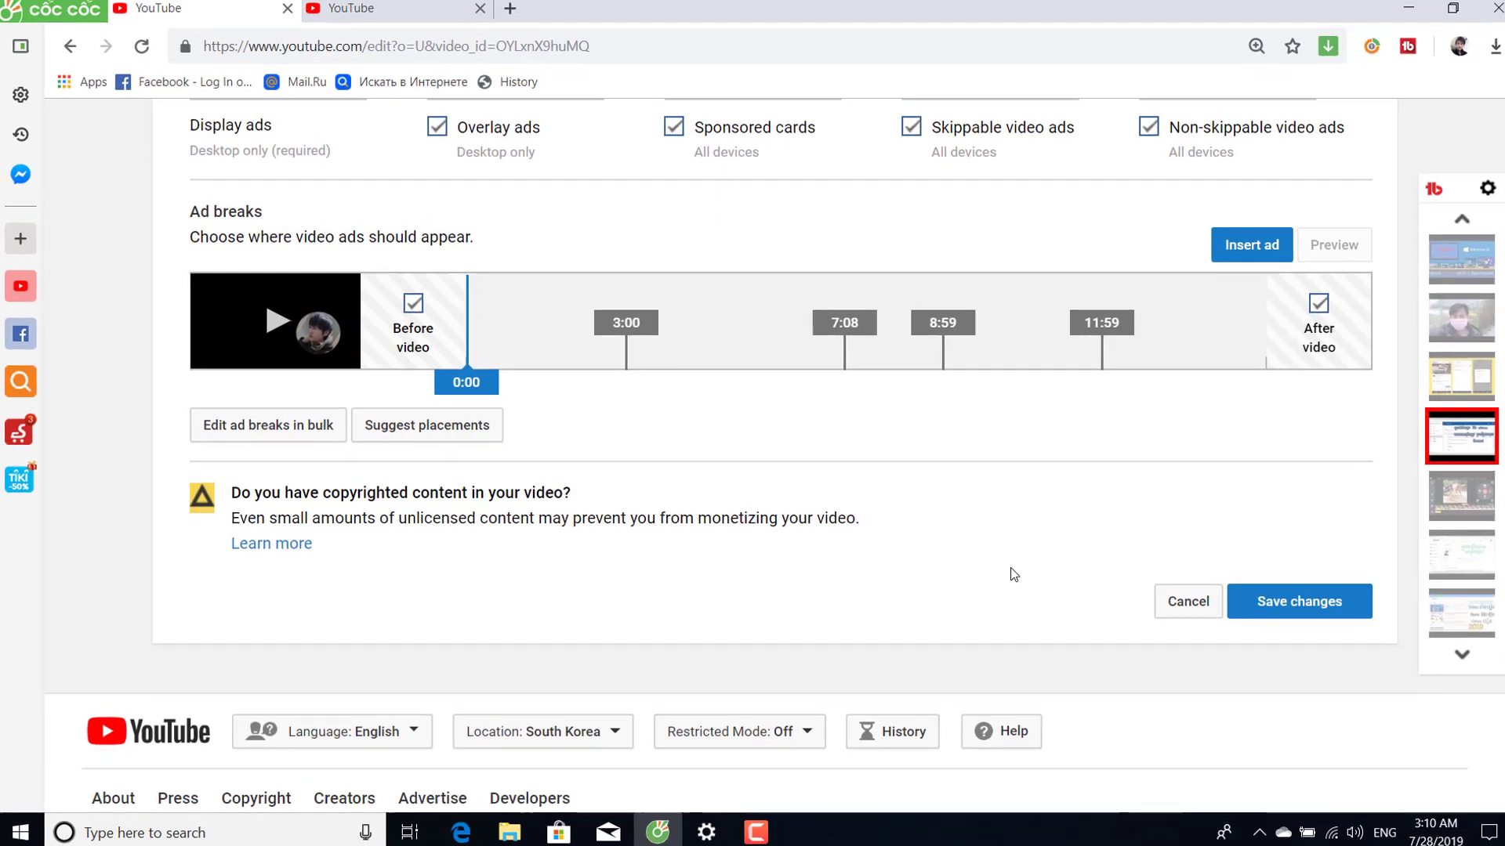
Leave the video's monetization settings and open the channel in YouTube Studio beta.
scroll(473, 478, up, 9)
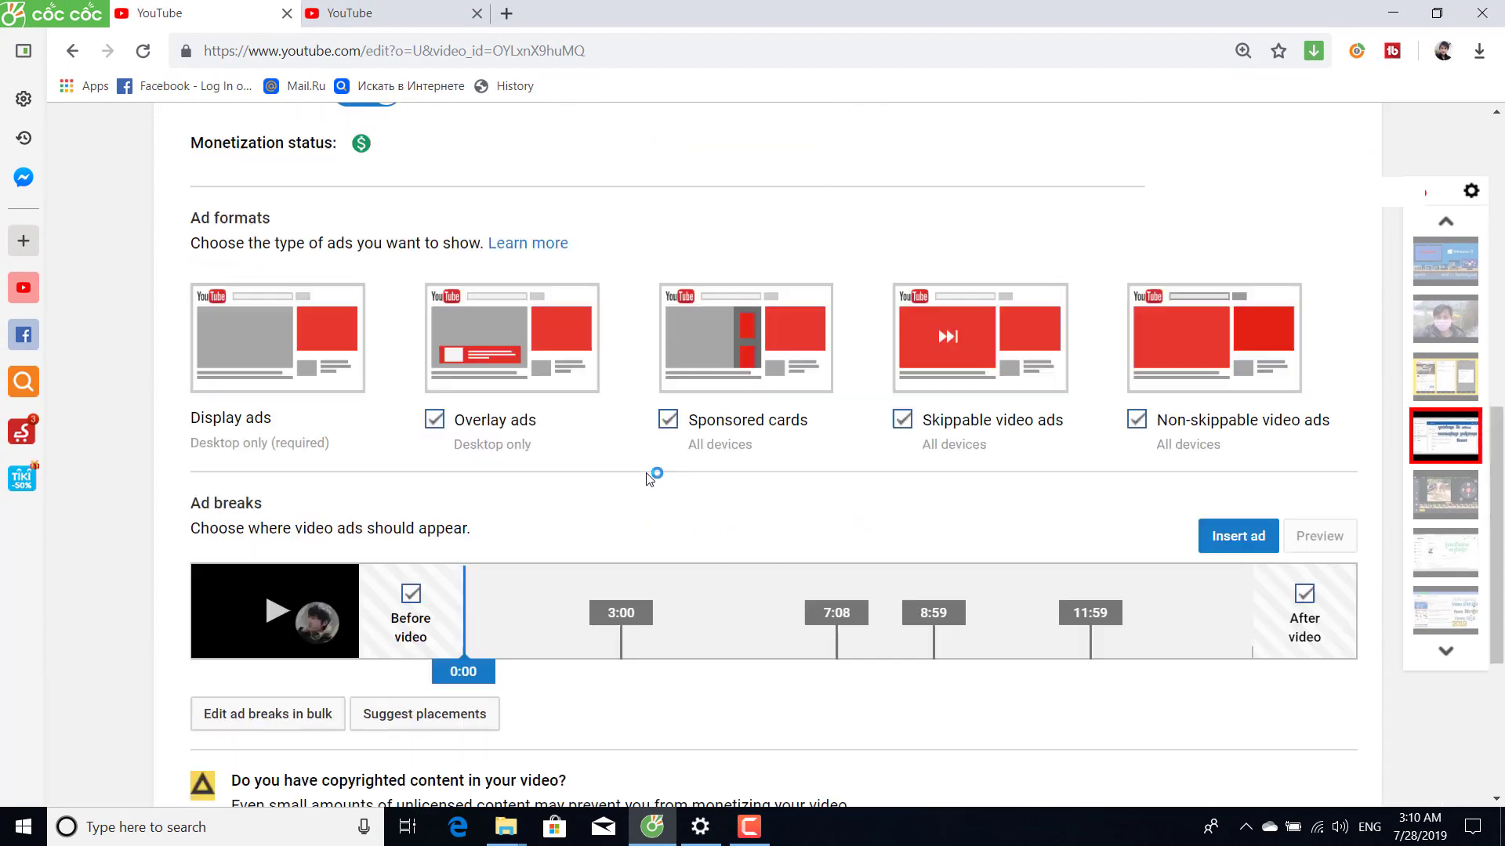
scroll(650, 480, up, 5)
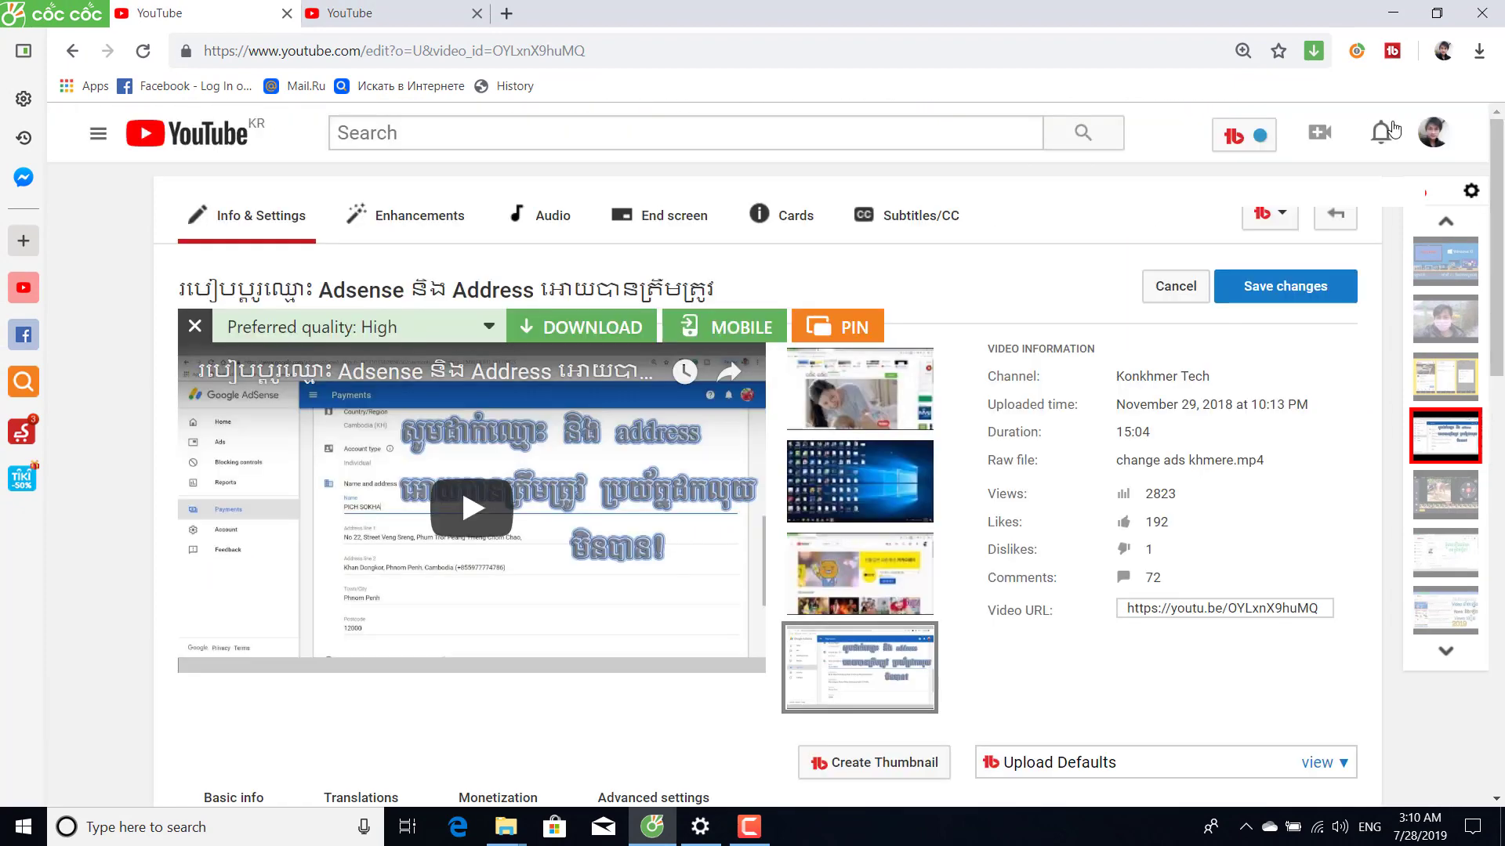
click(1432, 131)
click(1292, 292)
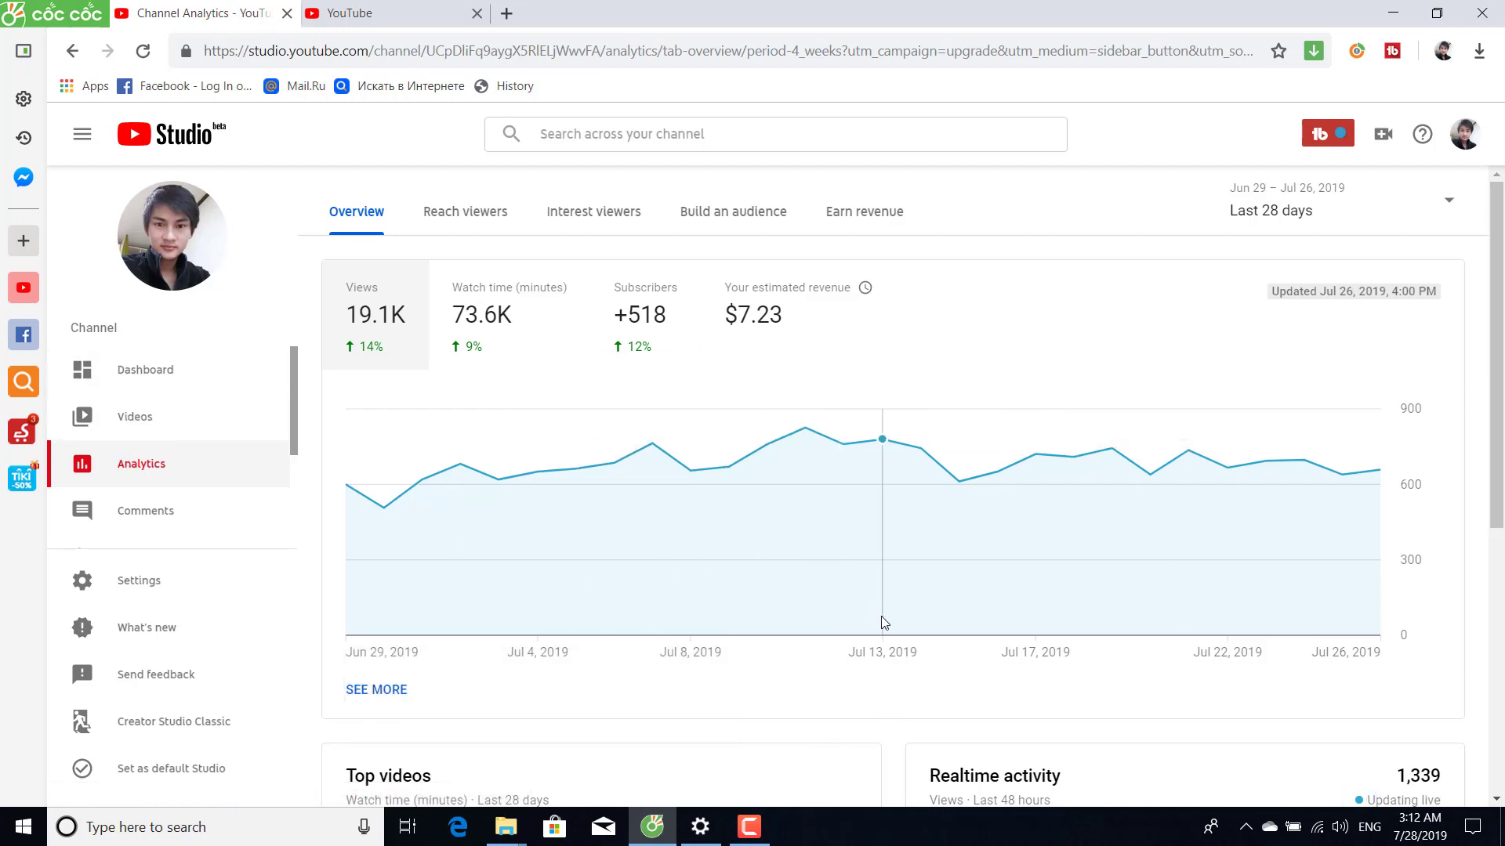
Enlarge the Studio page and open the channel's Copyright section.
key(ctrl+plus)
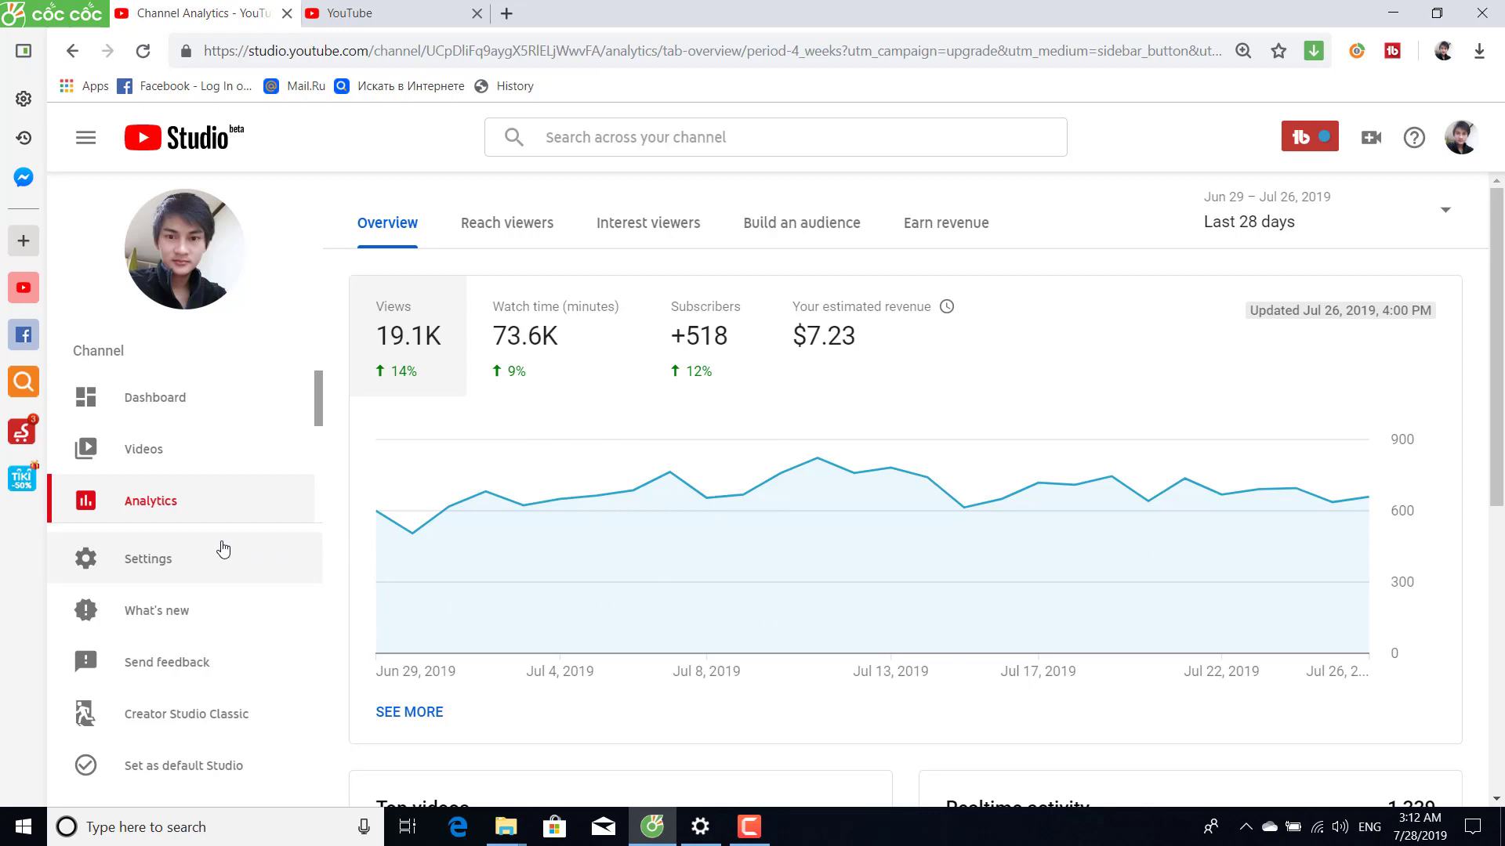
scroll(239, 525, down, 2)
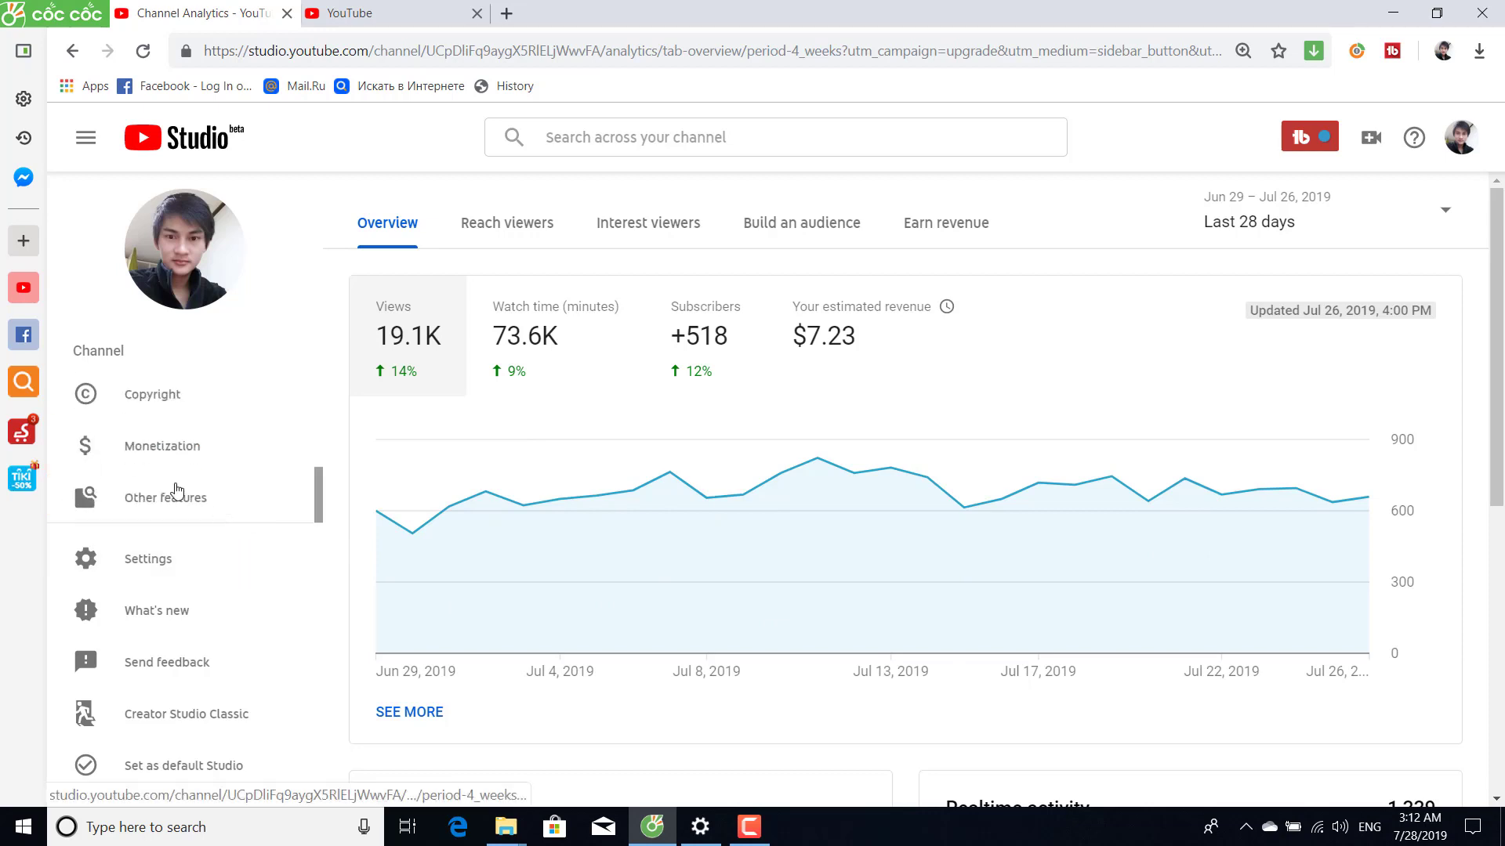
scroll(163, 474, up, 2)
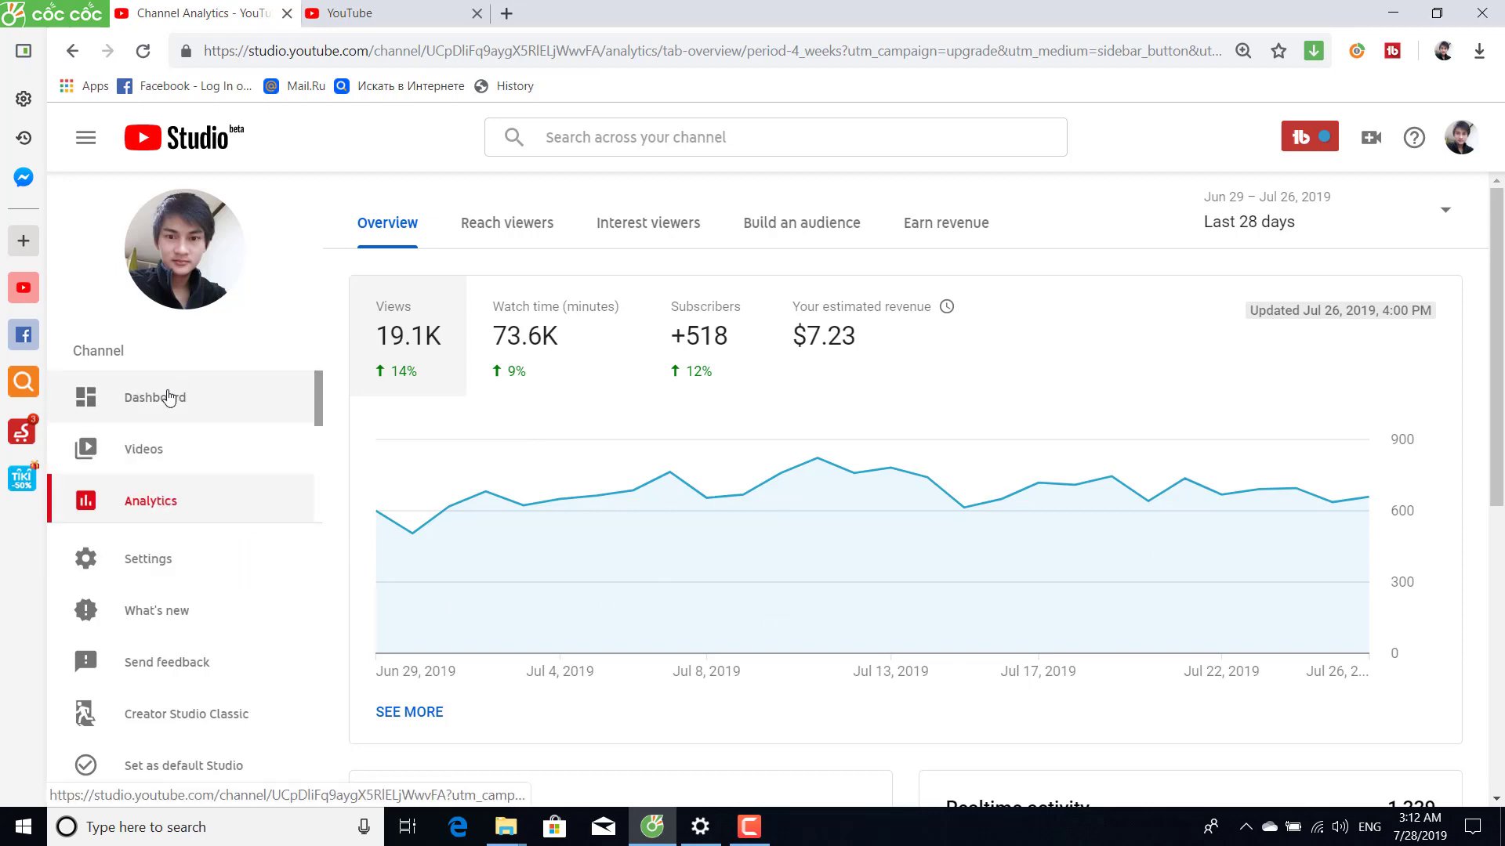
scroll(160, 466, down, 2)
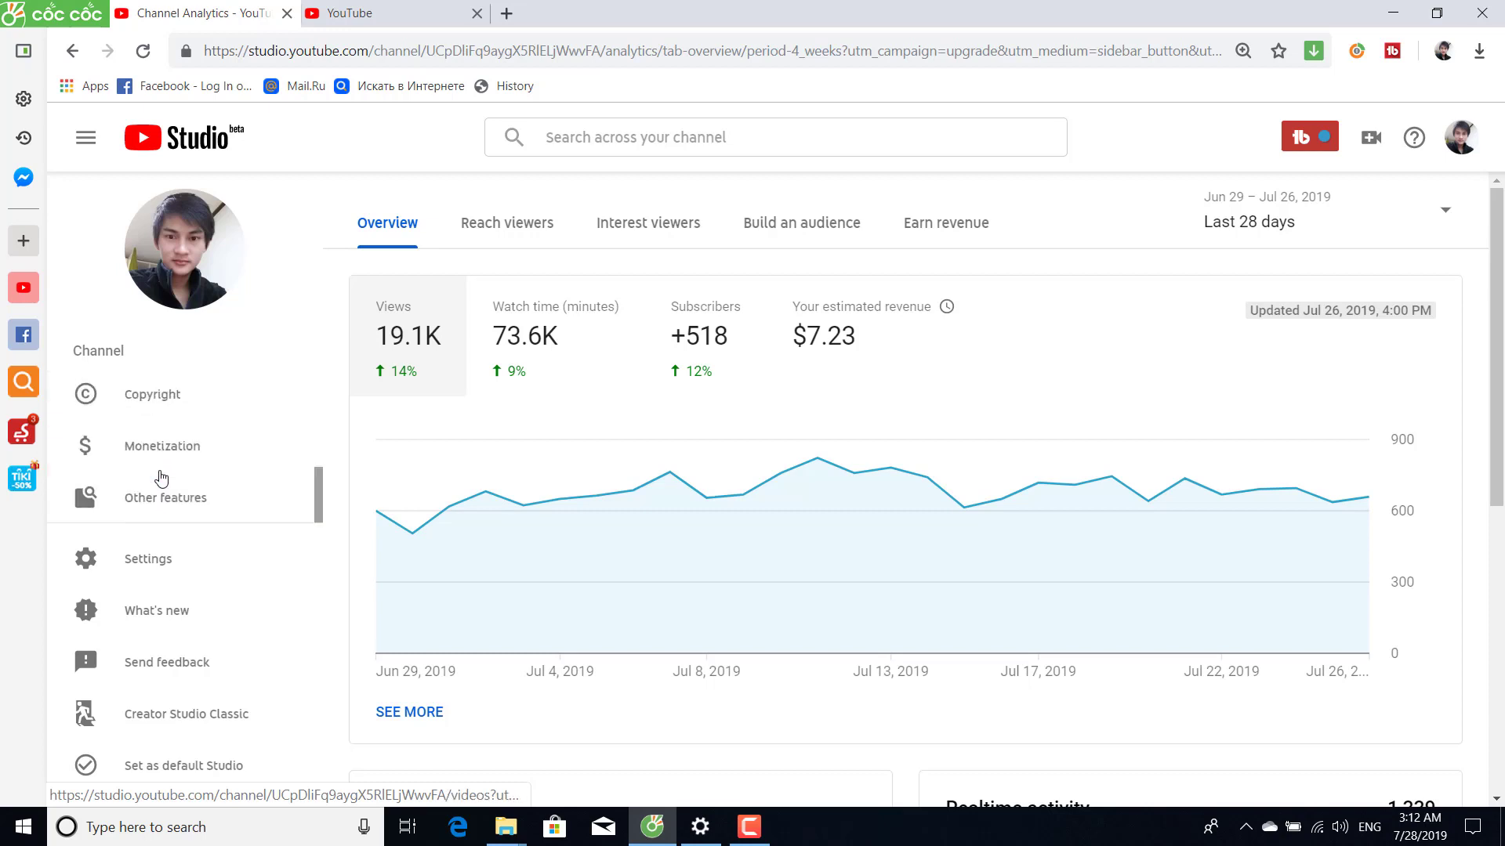
click(149, 402)
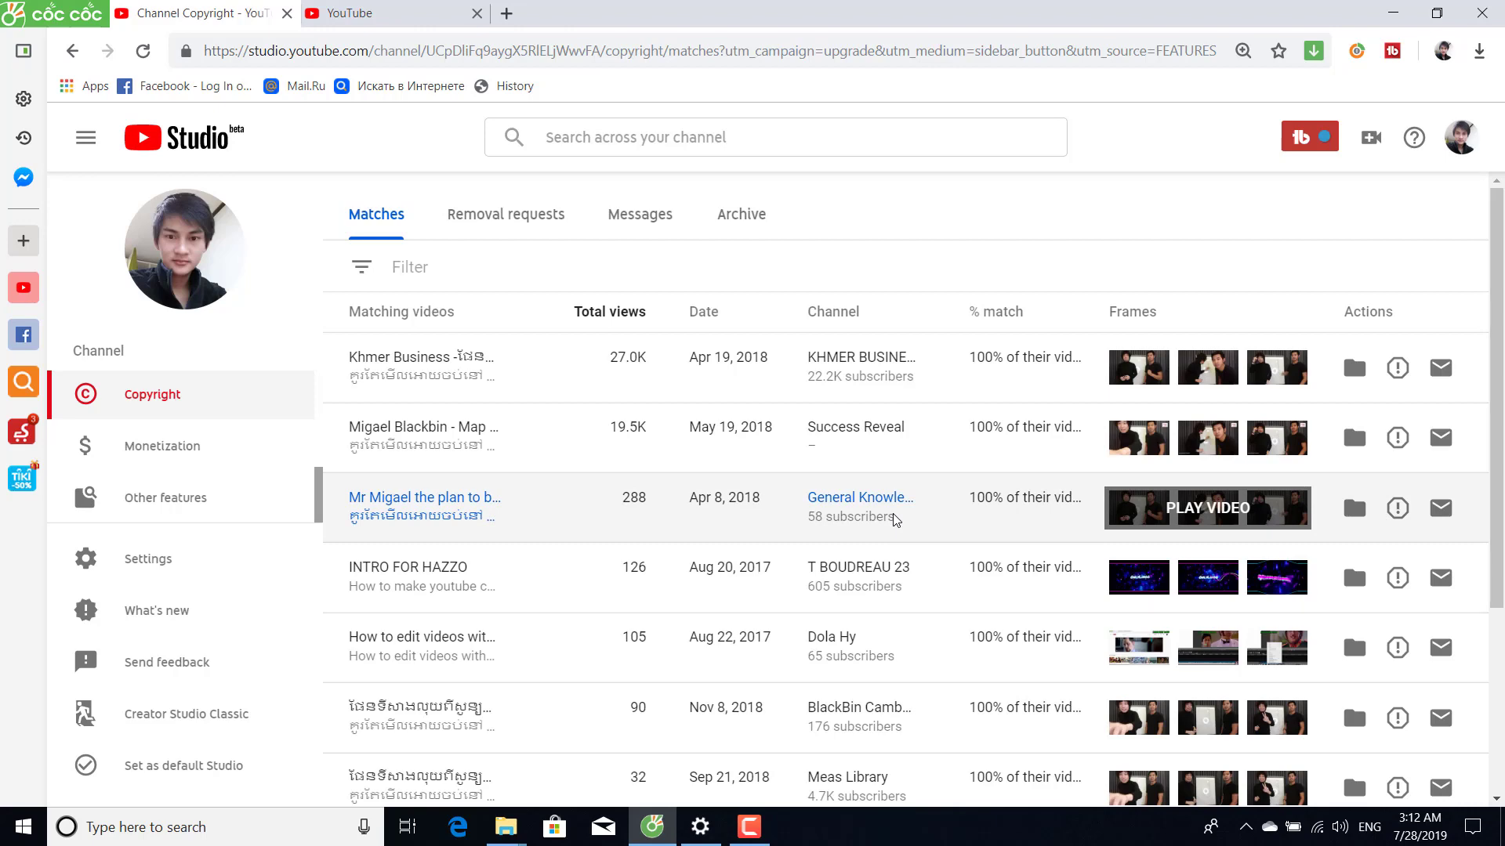
Review the copyright matches and open the channel that uploaded the "Part 02 How To Earn" match.
scroll(793, 373, down, 4)
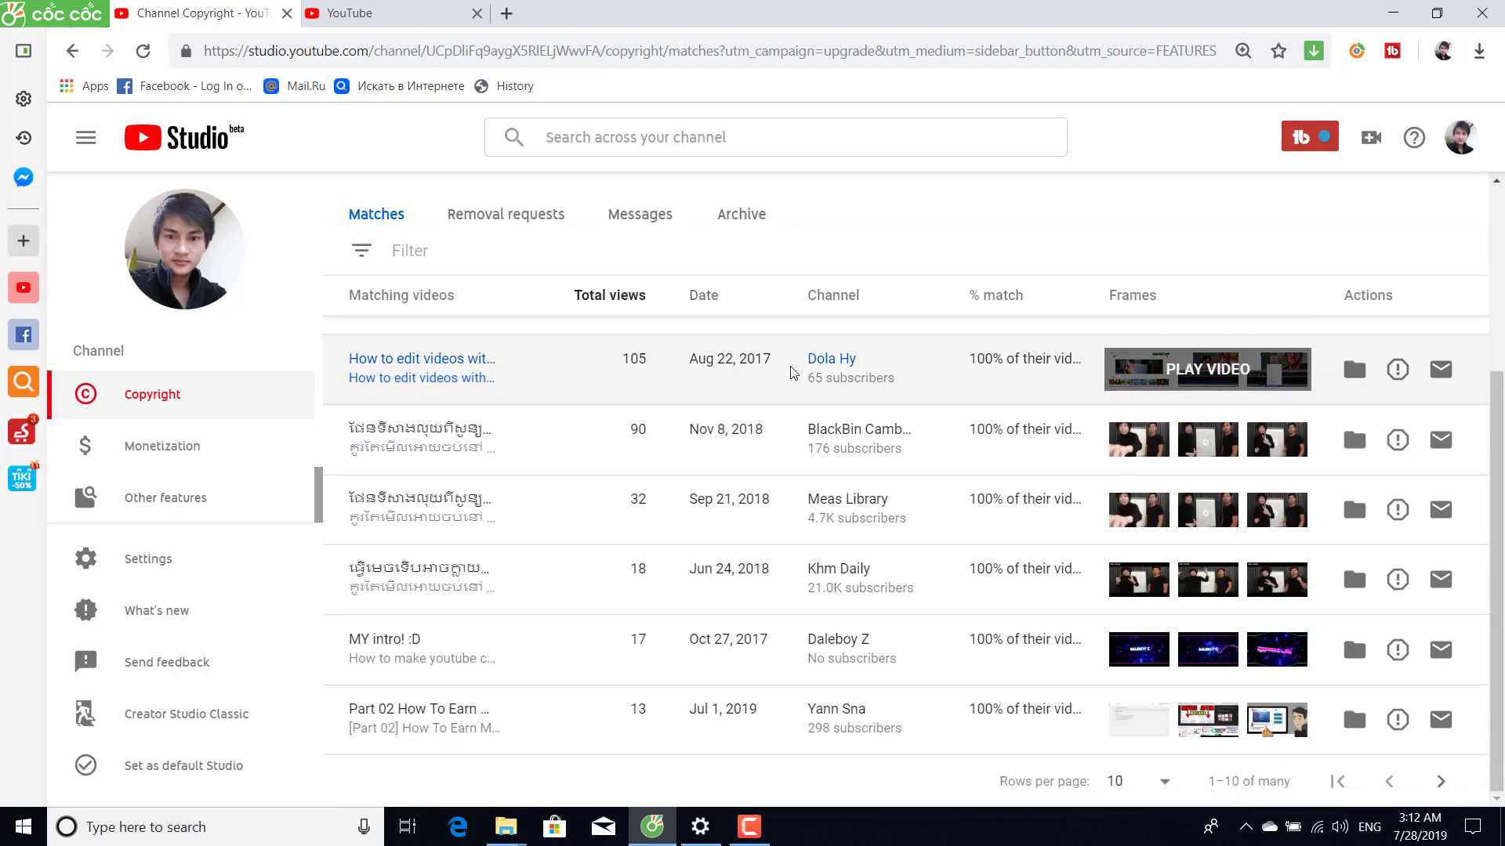
scroll(775, 380, up, 4)
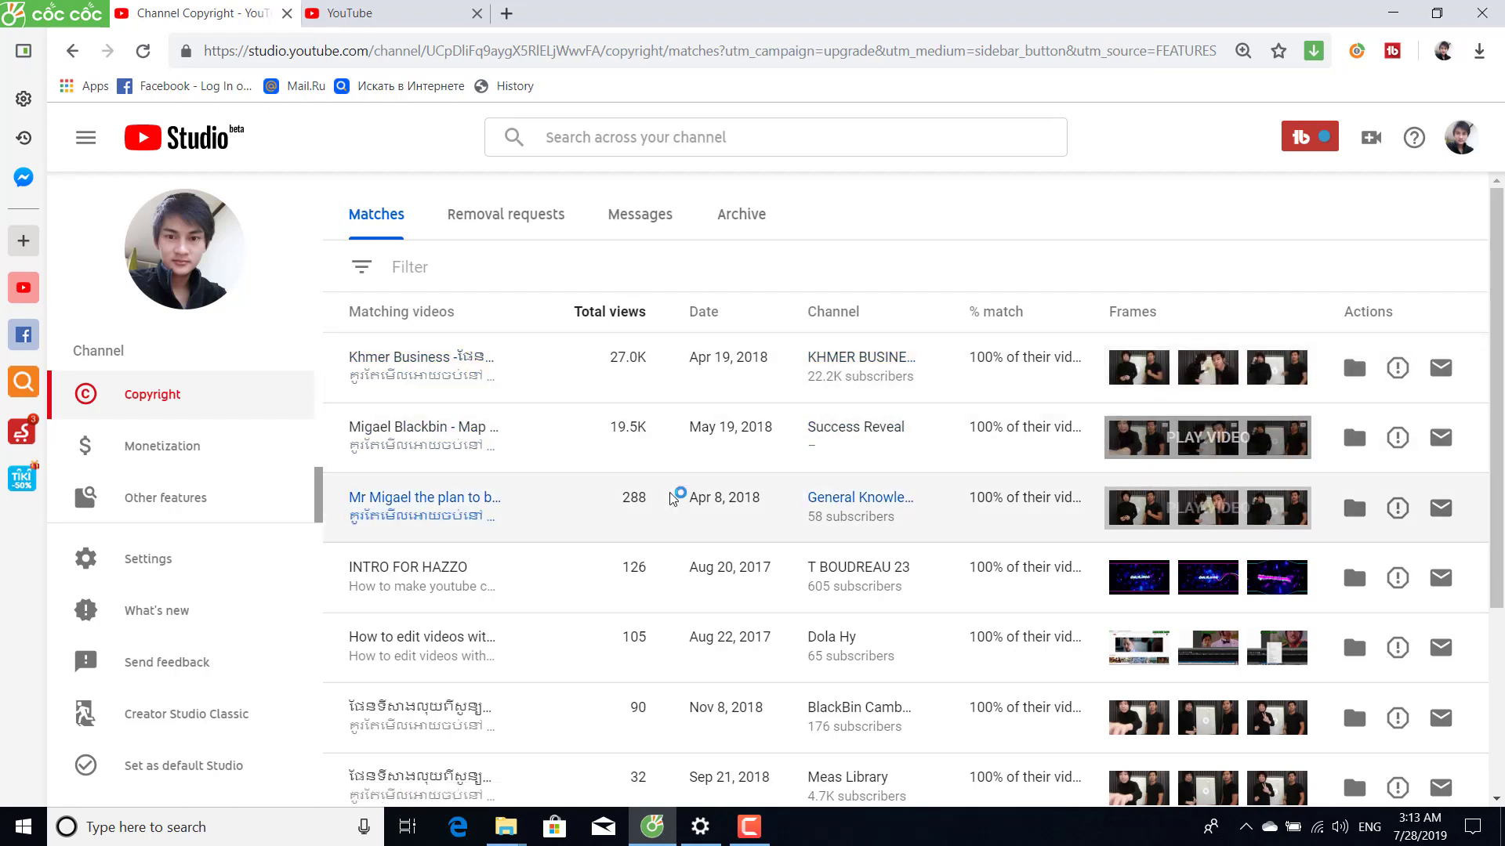
scroll(621, 426, down, 4)
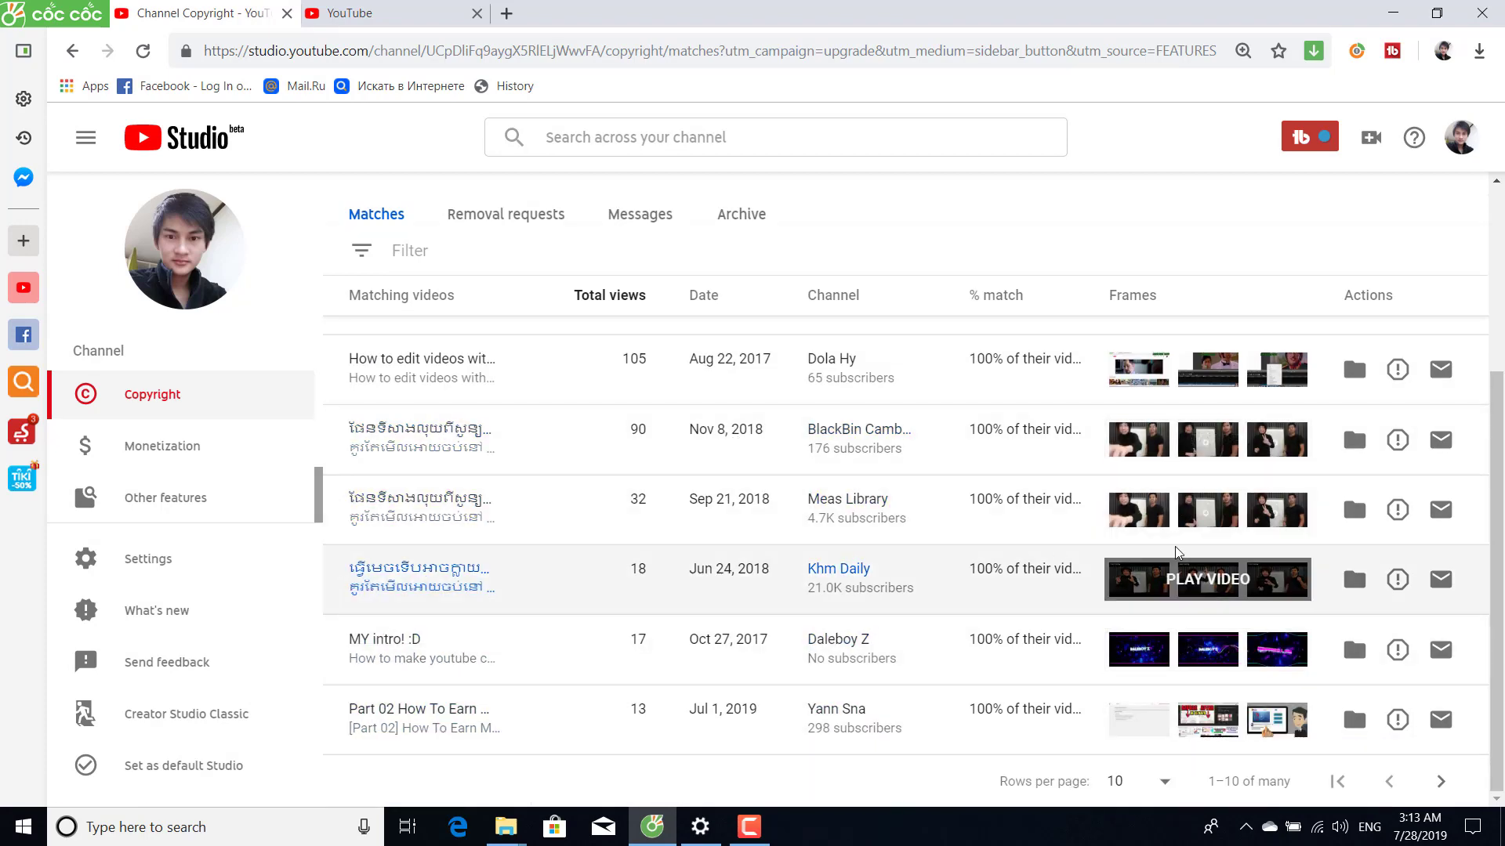
scroll(1176, 552, up, 5)
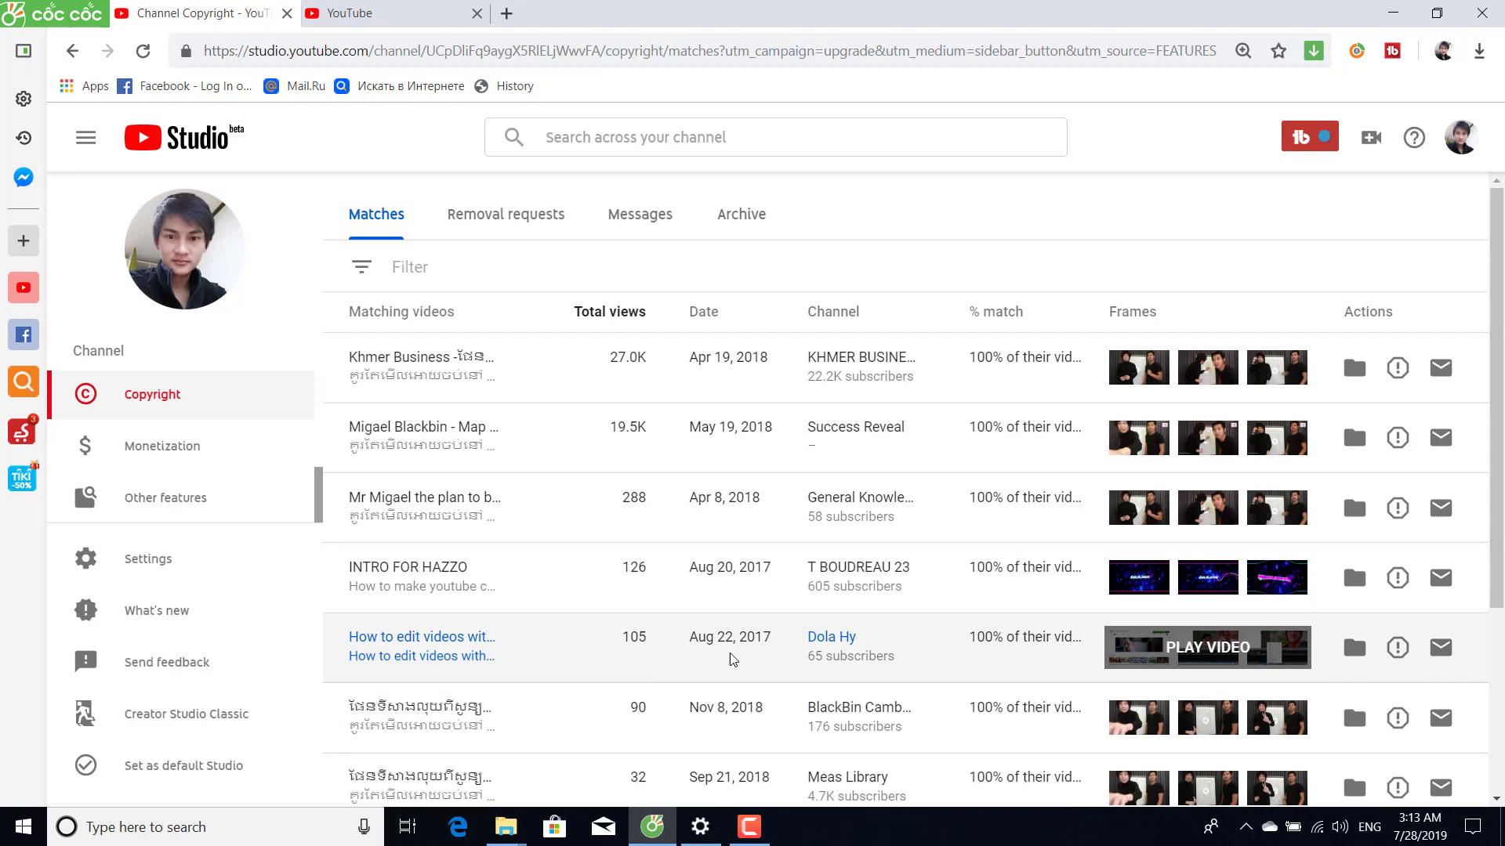
scroll(742, 656, down, 3)
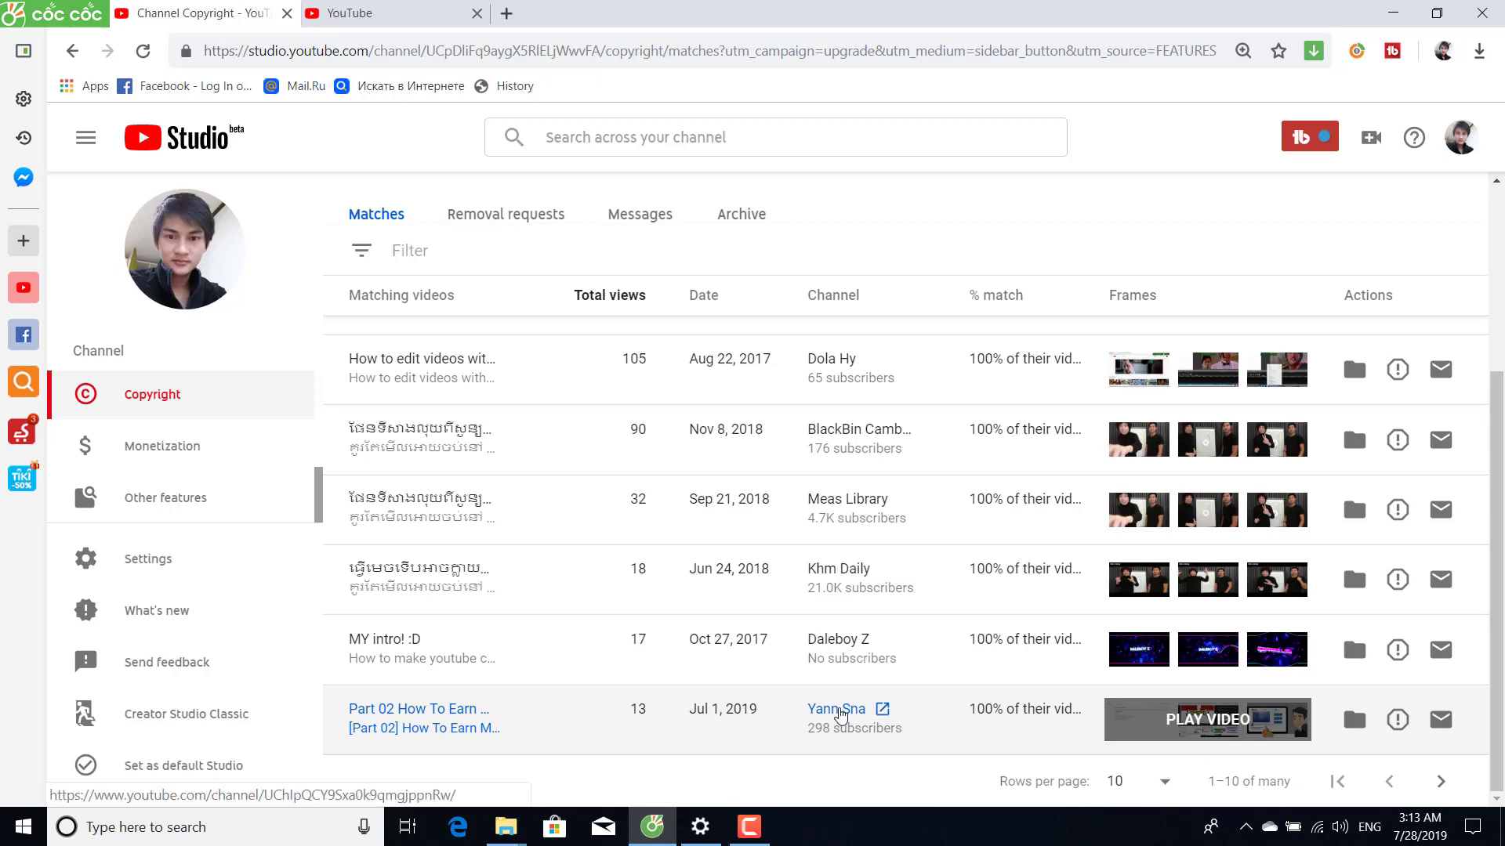
click(839, 715)
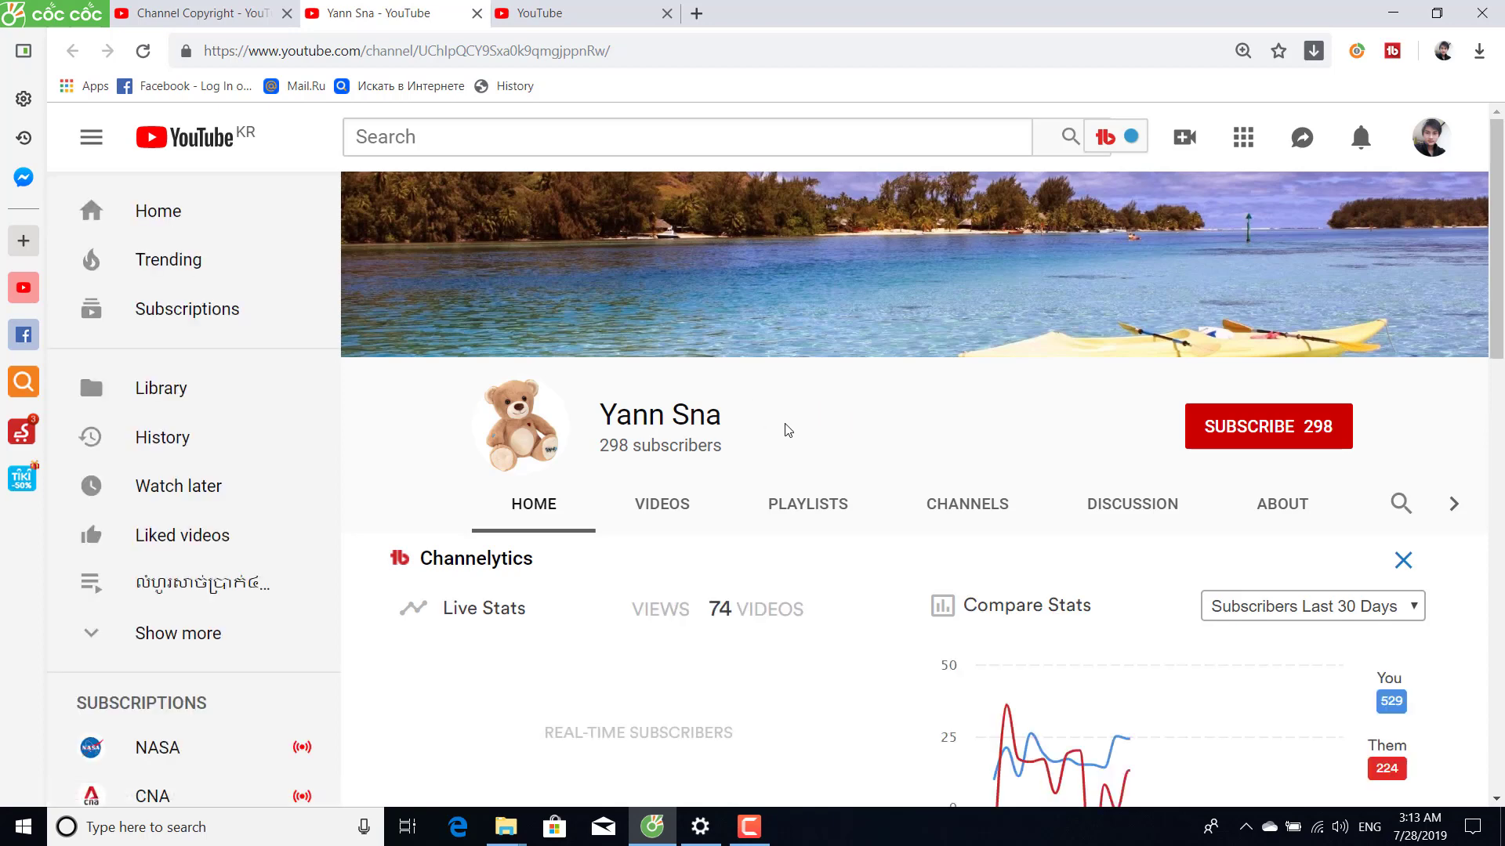
Look through the matching channel's home page, including its recent and popular uploads and its channel statistics.
scroll(787, 430, down, 12)
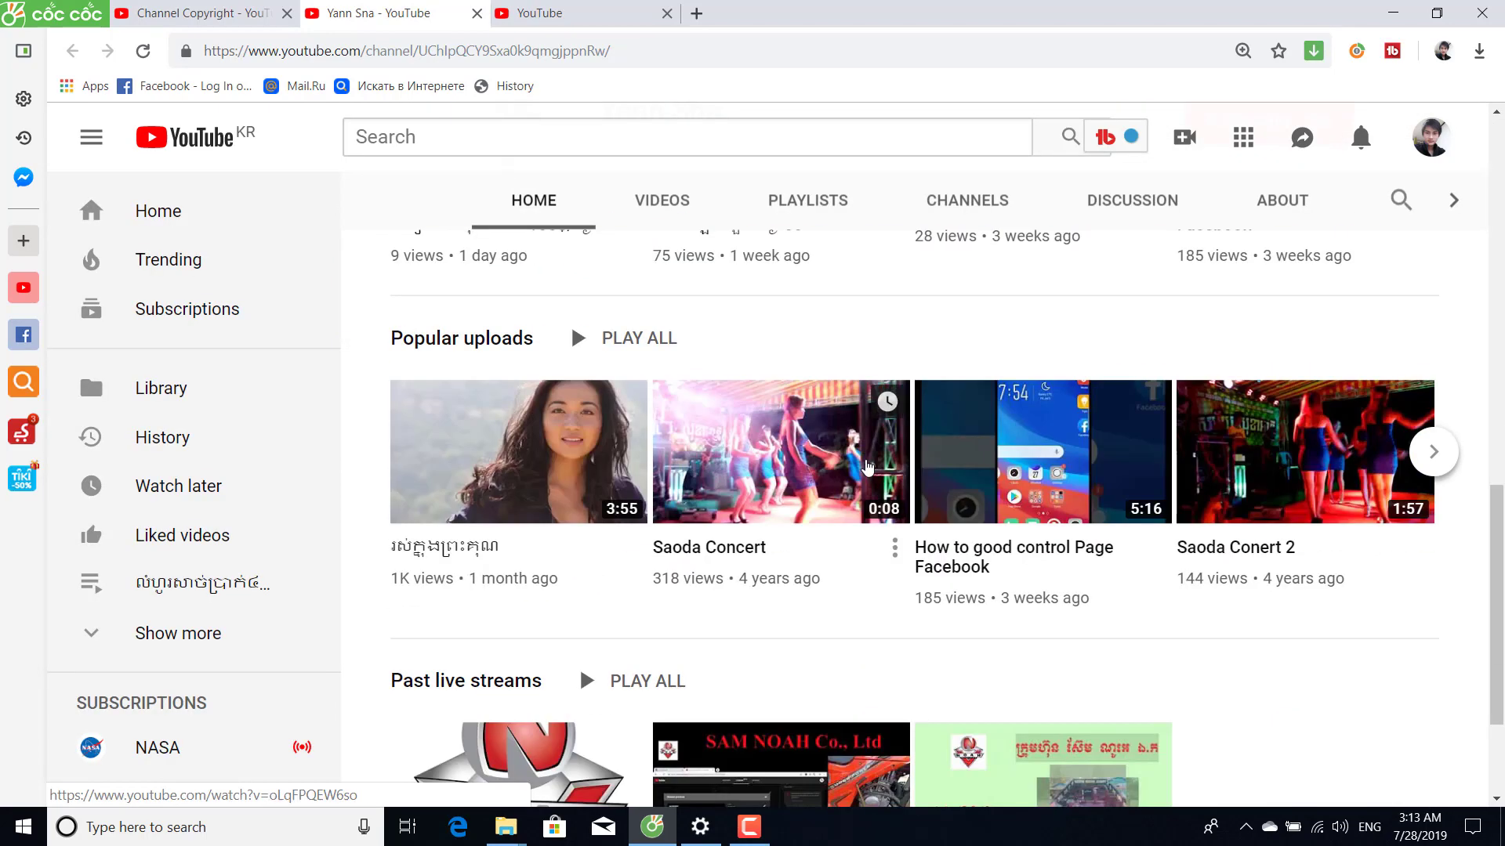
scroll(1068, 486, down, 2)
scroll(1160, 466, up, 4)
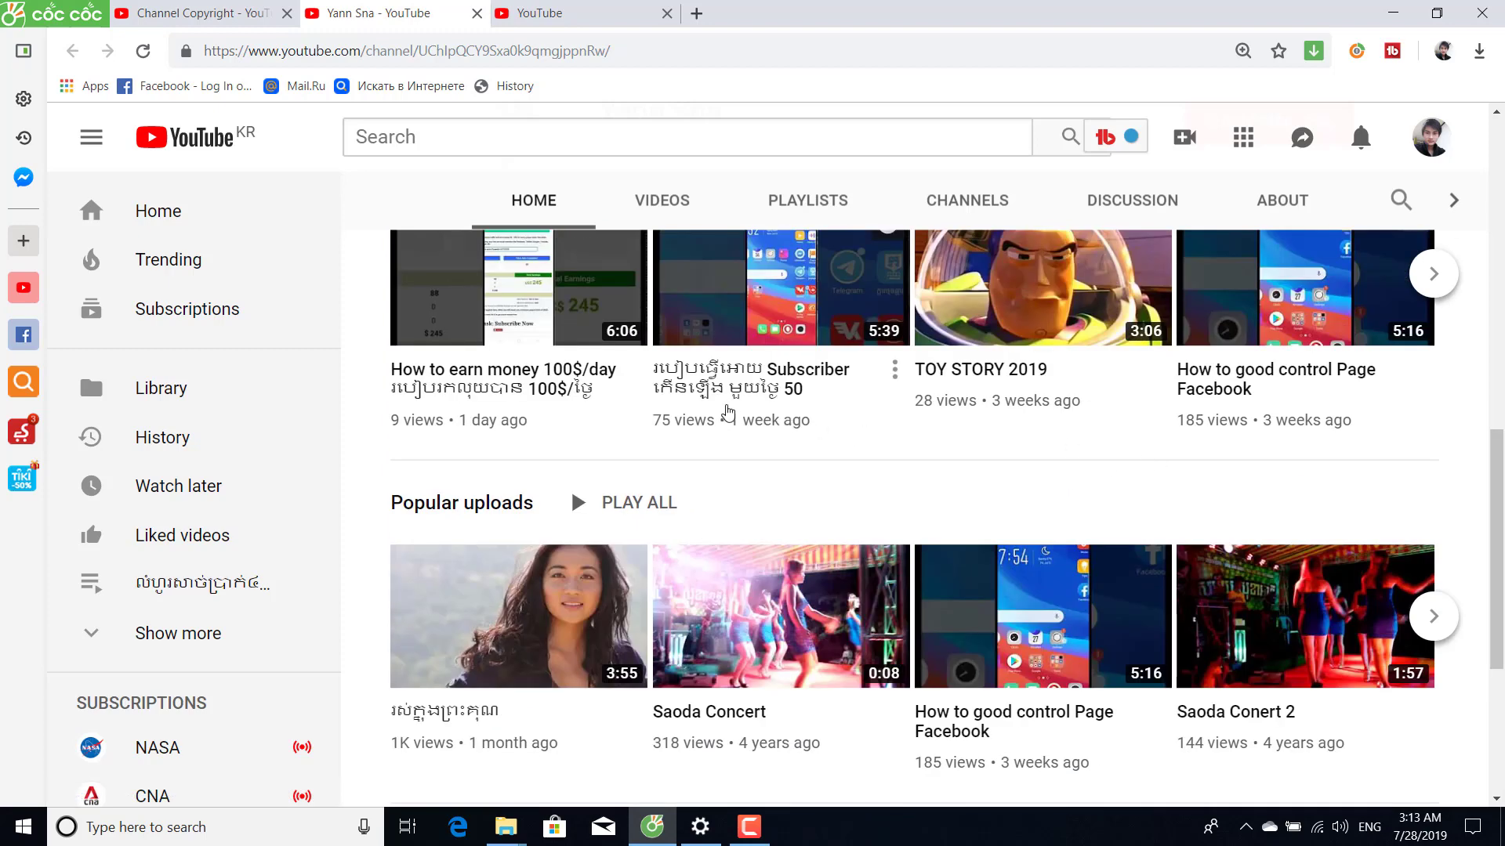
scroll(733, 420, up, 9)
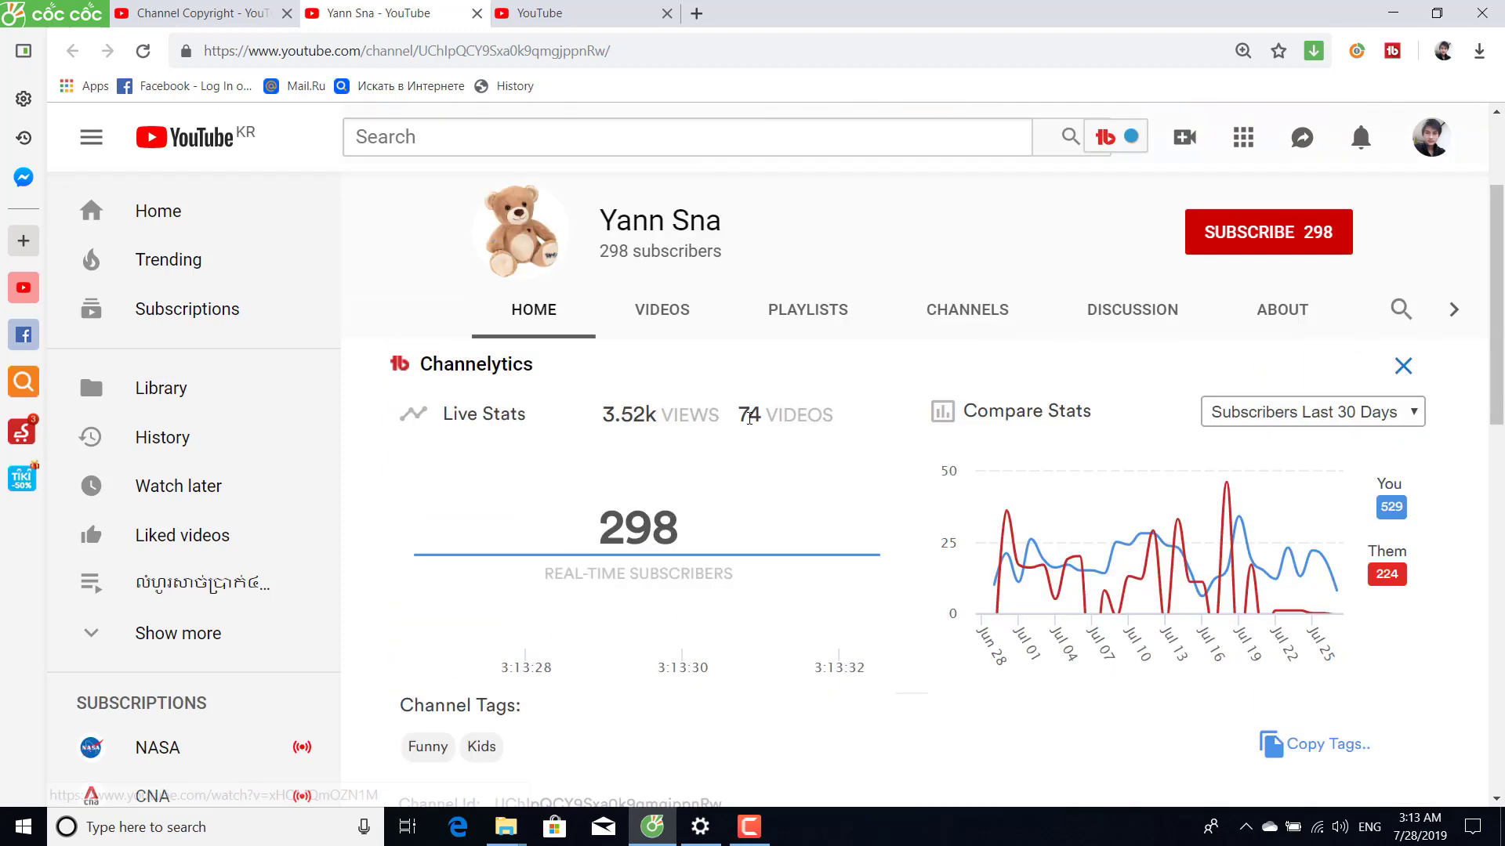
Open the channel's full list of videos and look for the "How To Earn Money On YouTube" uploads.
click(662, 309)
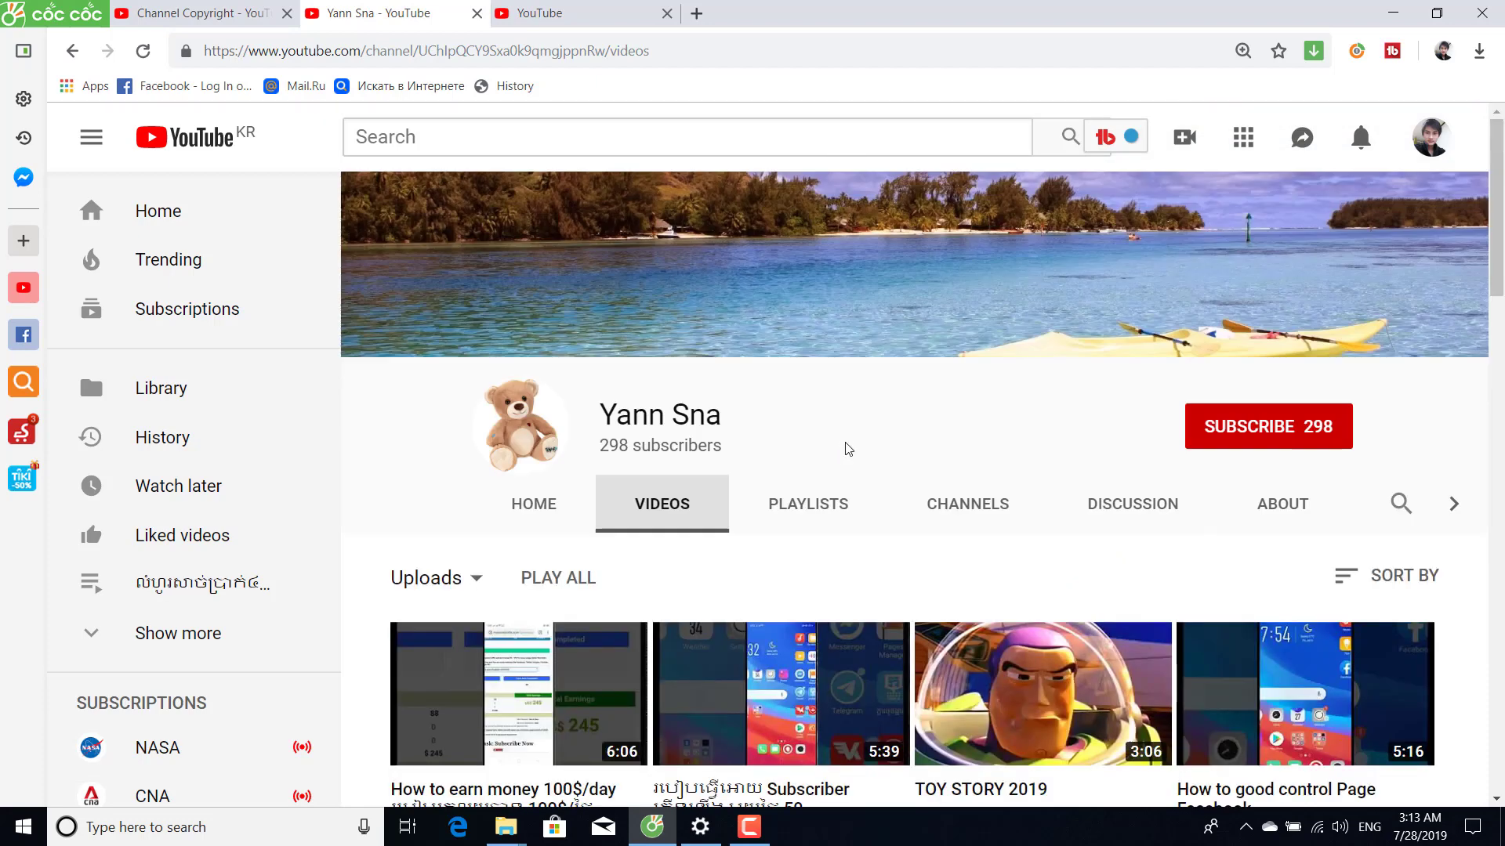
scroll(843, 447, down, 5)
scroll(883, 444, down, 5)
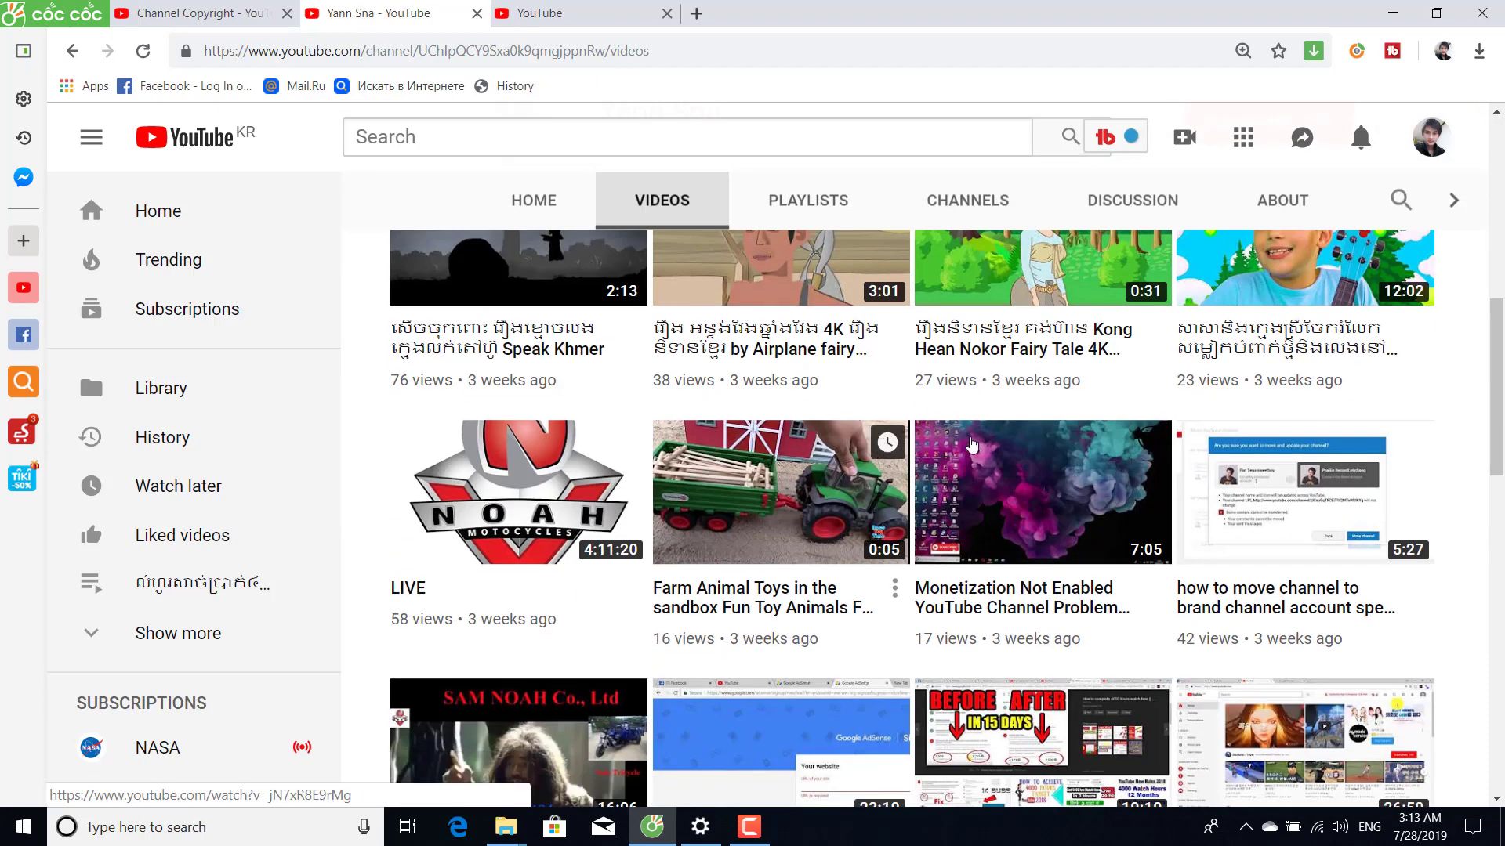
scroll(940, 443, down, 5)
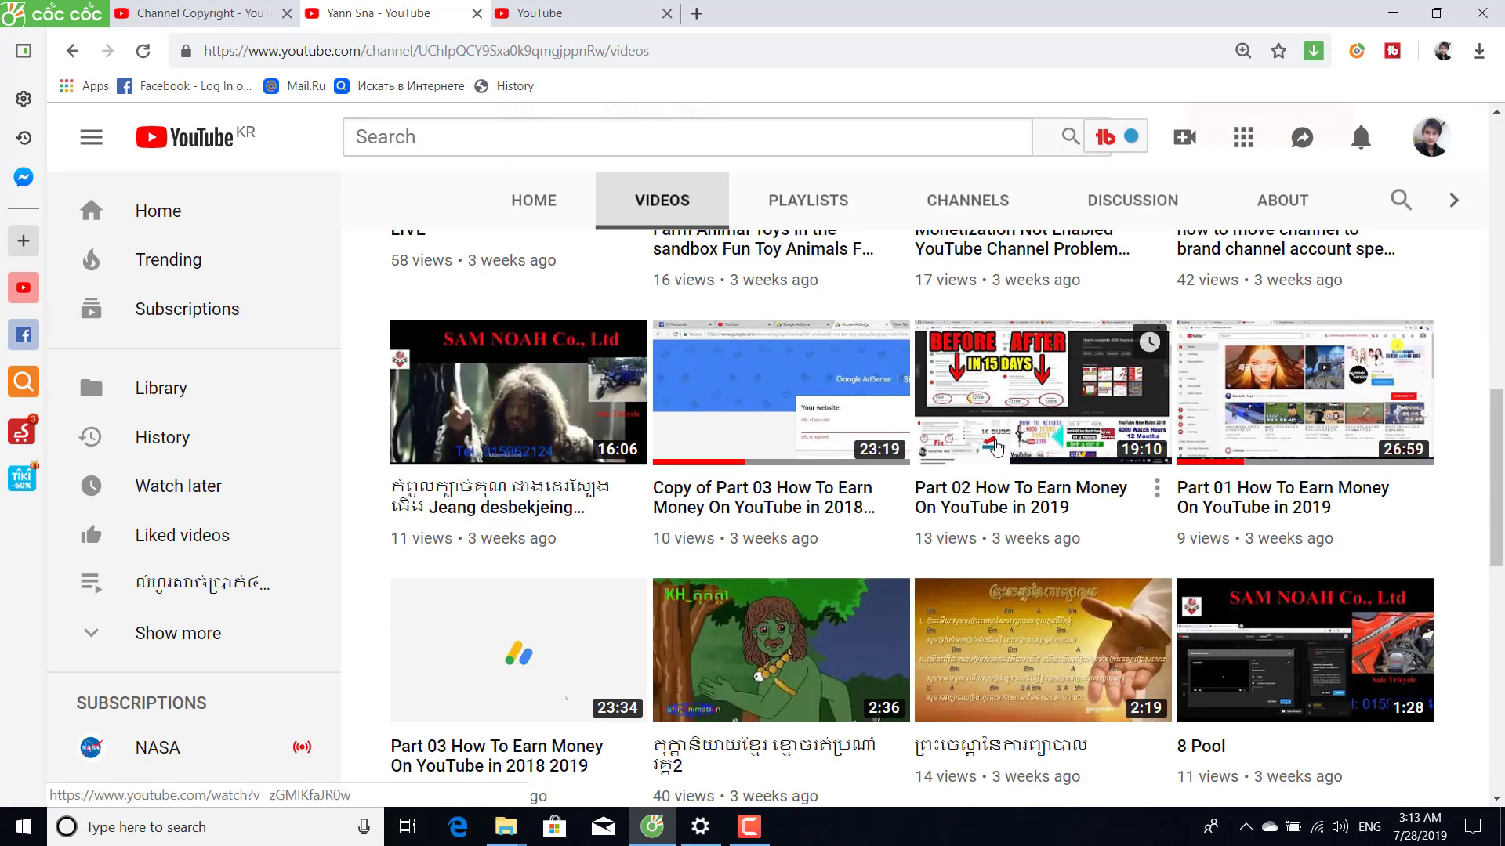